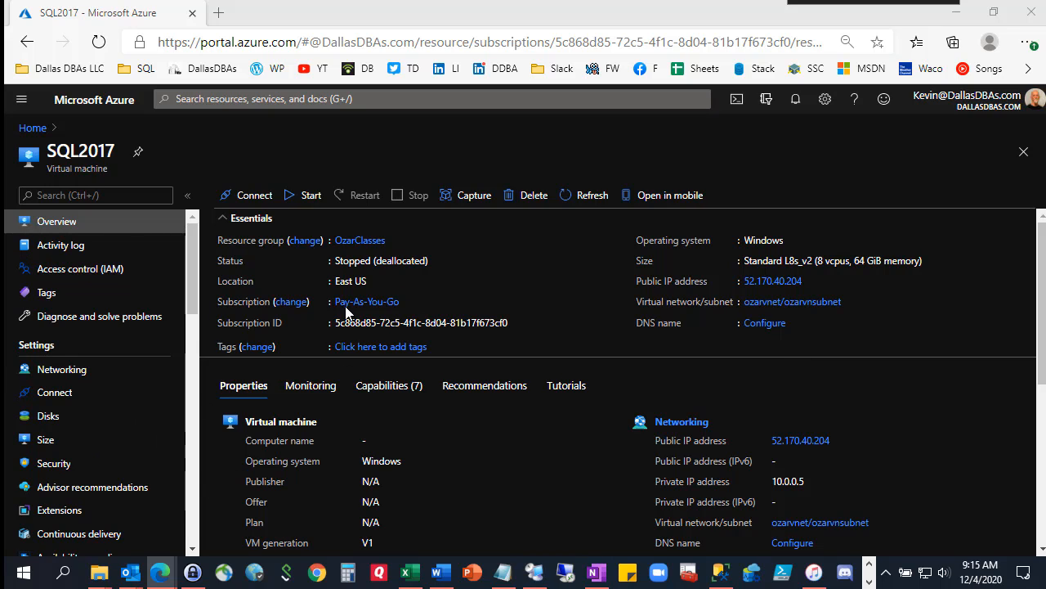
Step: Review the SQL2017 virtual machine's disks, and start the machine from its overview, refreshing the status
{"action": "left_click", "coordinate": [42, 417]}
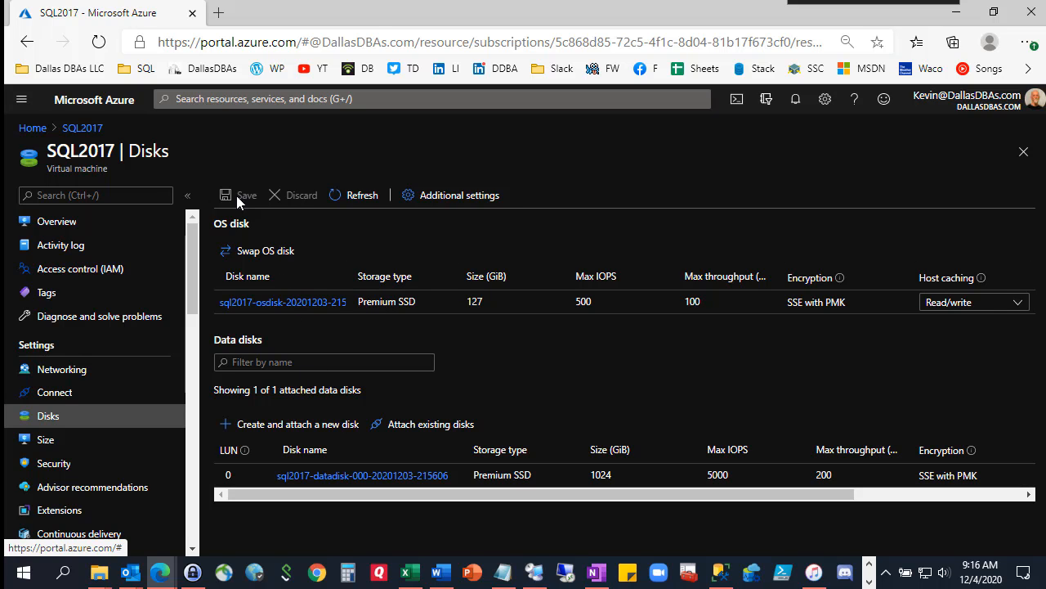
{"action": "left_click", "coordinate": [62, 222]}
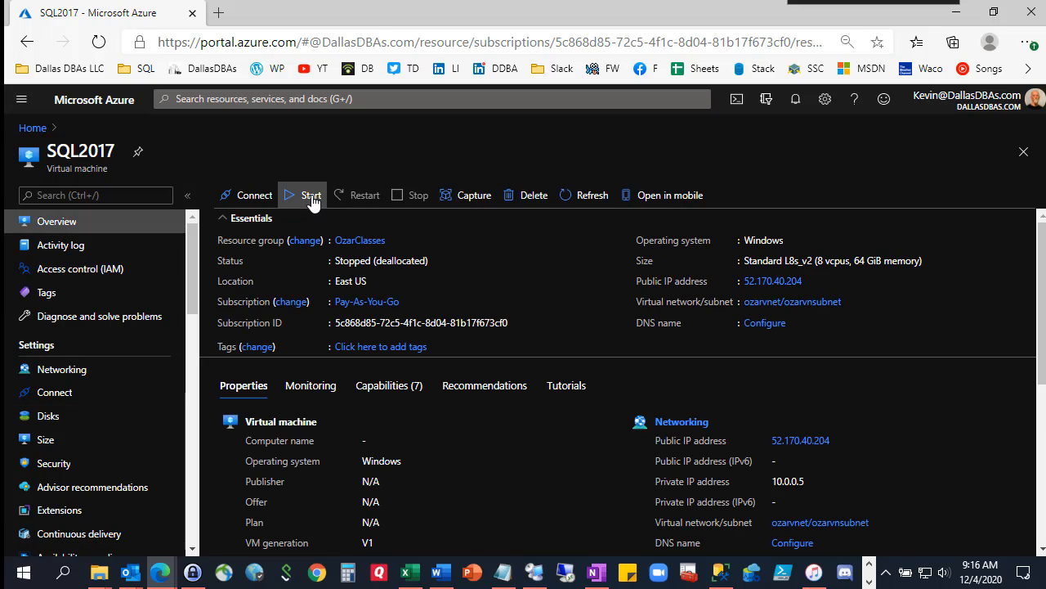
{"action": "left_click", "coordinate": [309, 196]}
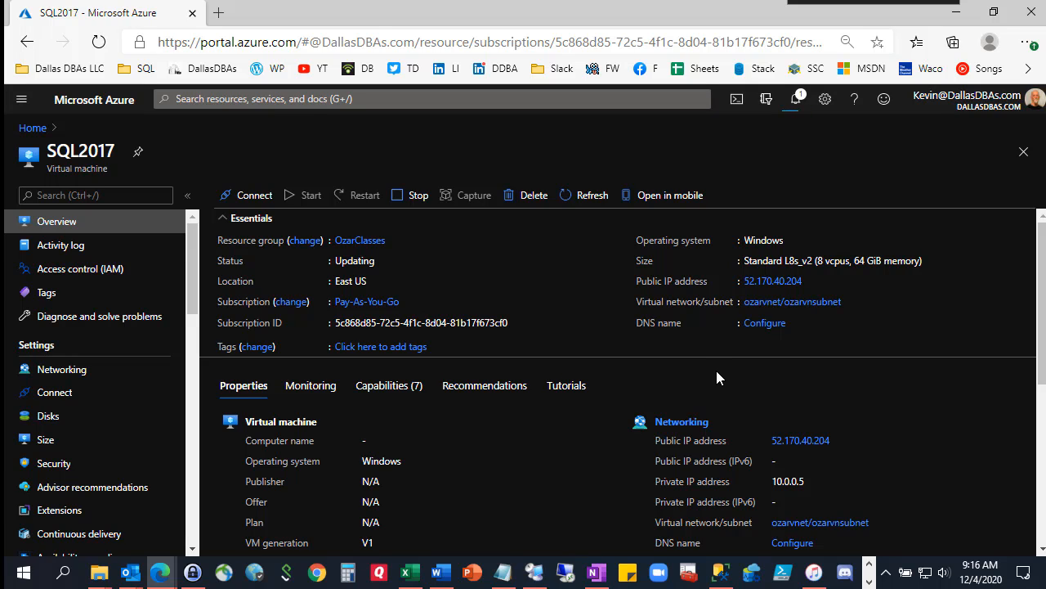
{"action": "left_click", "coordinate": [585, 196]}
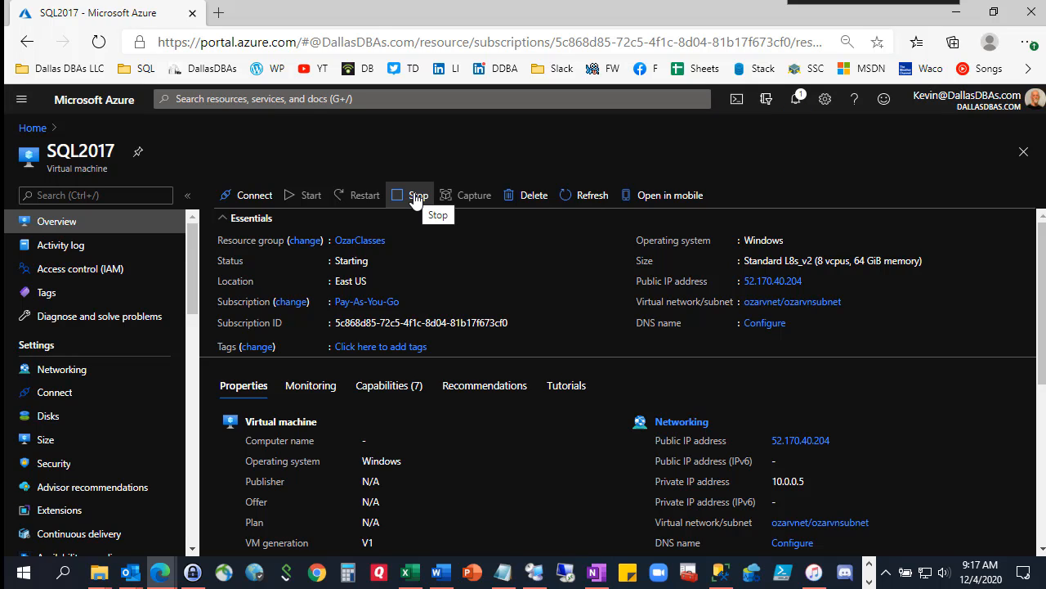
{"action": "left_click", "coordinate": [591, 199]}
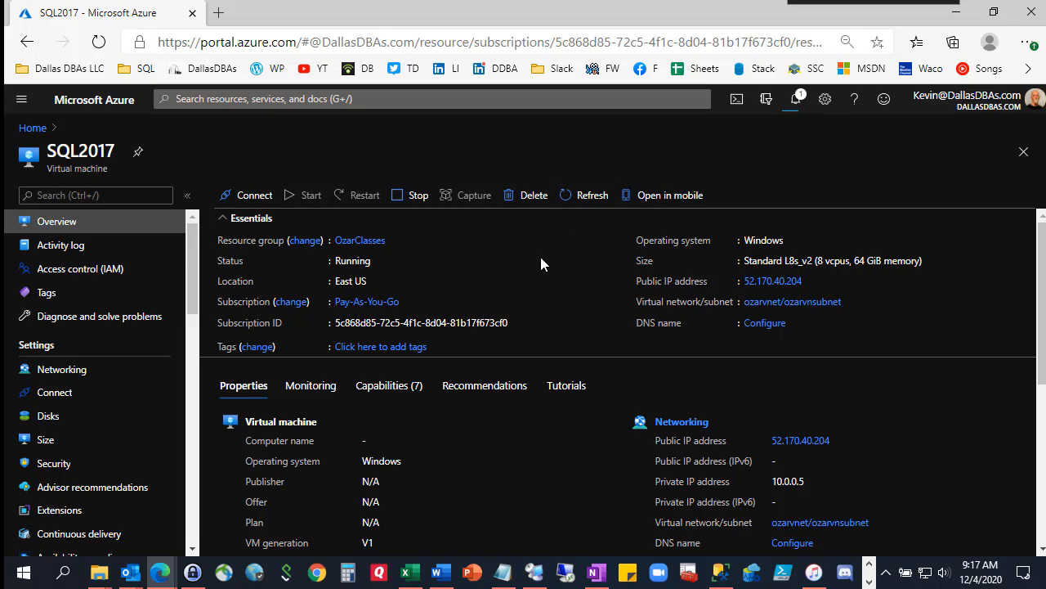
Step: Review the virtual machine's RDP connection settings and the configuration of its public IP address
{"action": "left_click", "coordinate": [247, 198]}
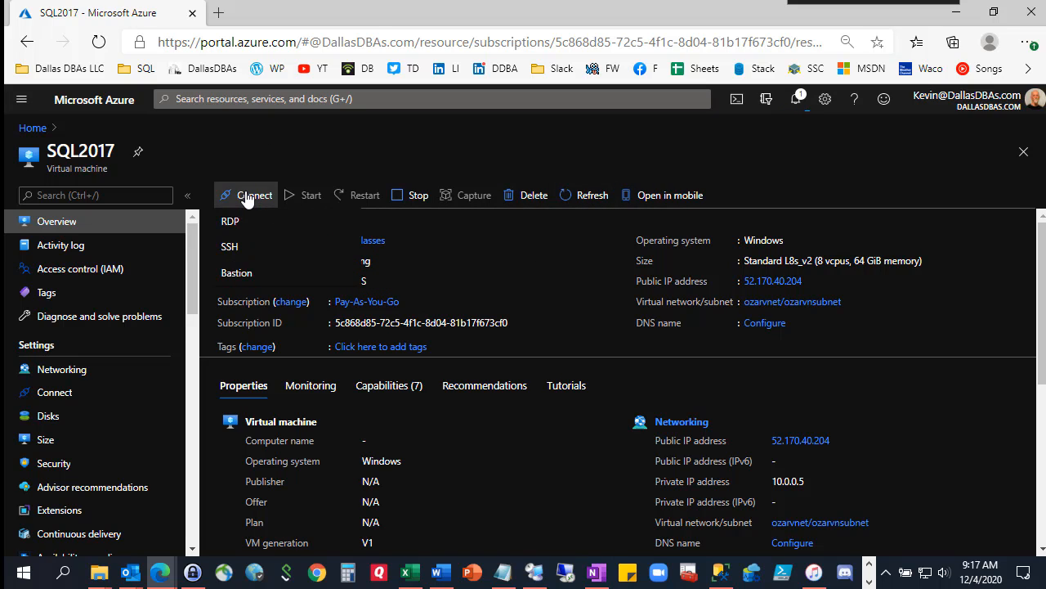
{"action": "left_click", "coordinate": [234, 222]}
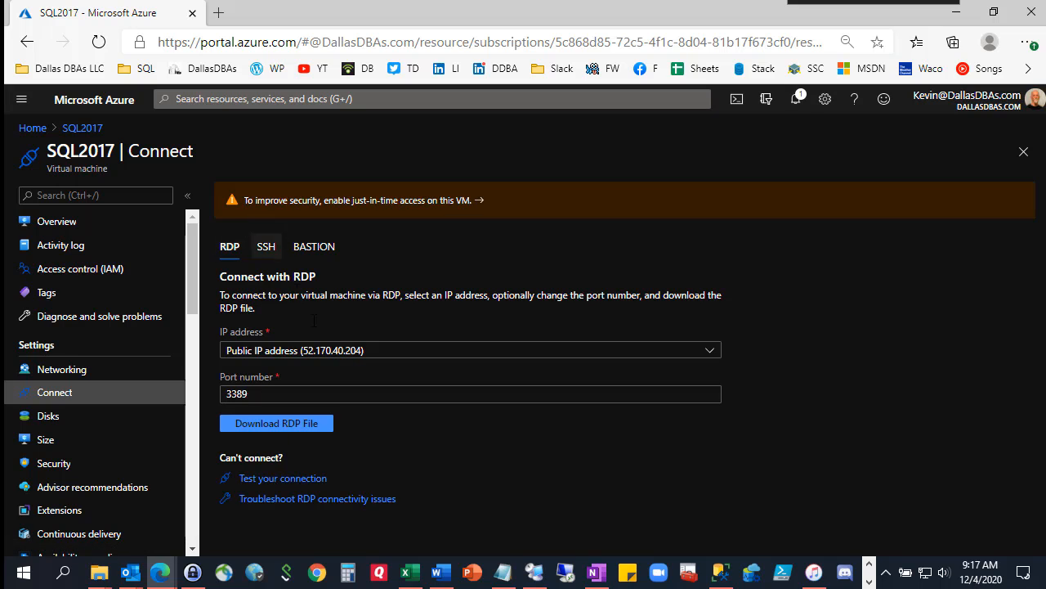
{"action": "left_click", "coordinate": [113, 230]}
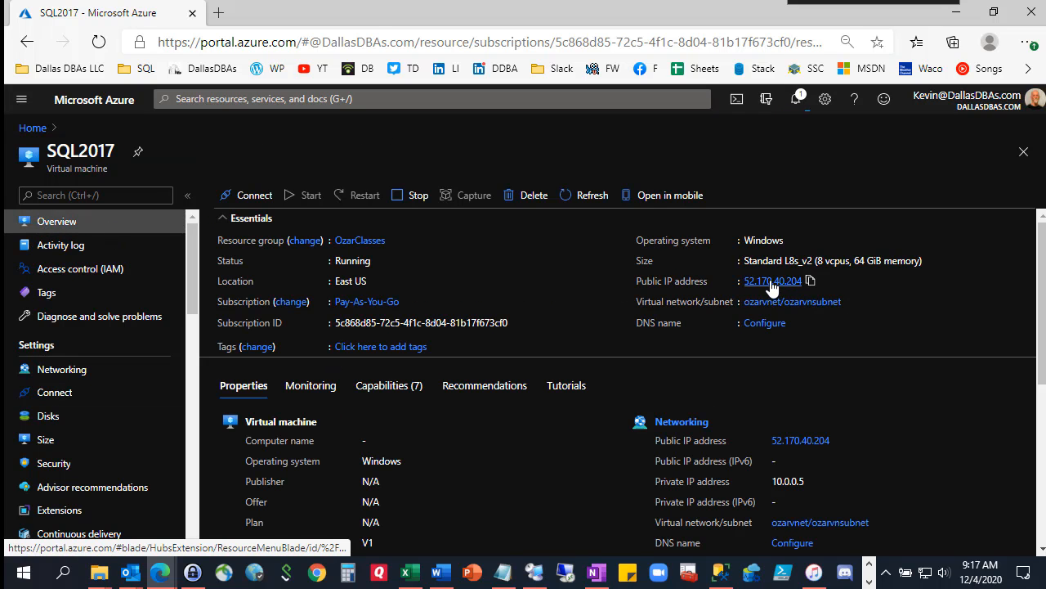
{"action": "left_click", "coordinate": [773, 281]}
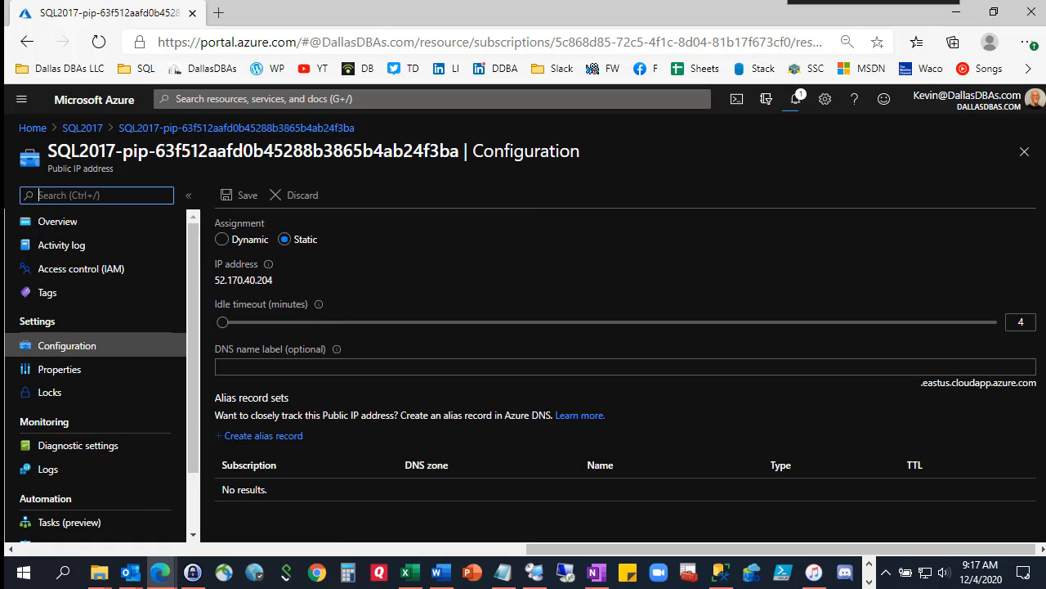
{"action": "left_click", "coordinate": [1025, 152]}
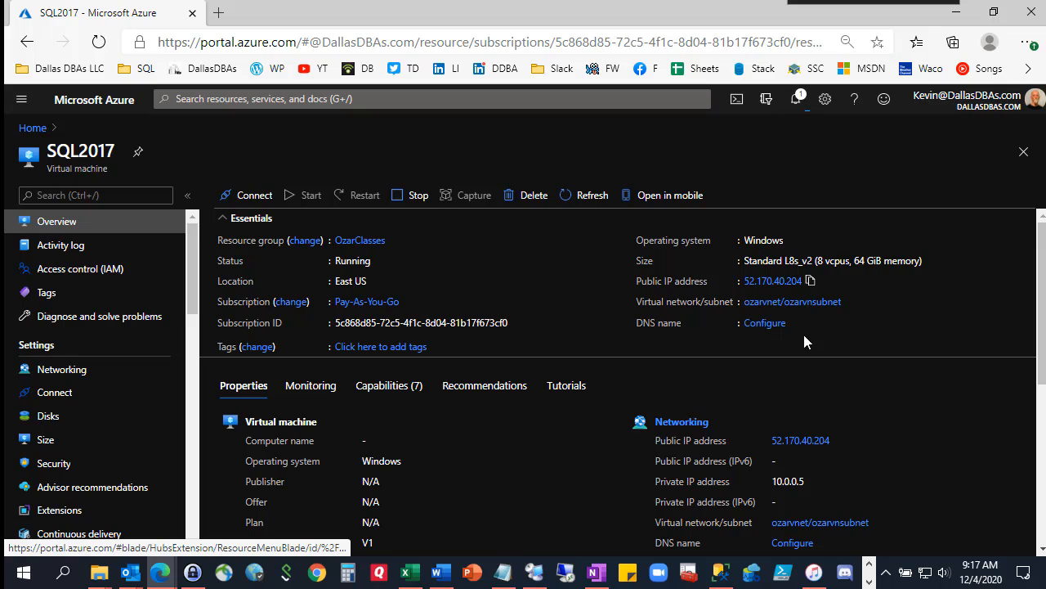
Step: Launch the Remote Desktop session from the recent SQL2017 (5).rdp file and accept connecting to the unknown publisher
{"action": "left_click", "coordinate": [244, 198]}
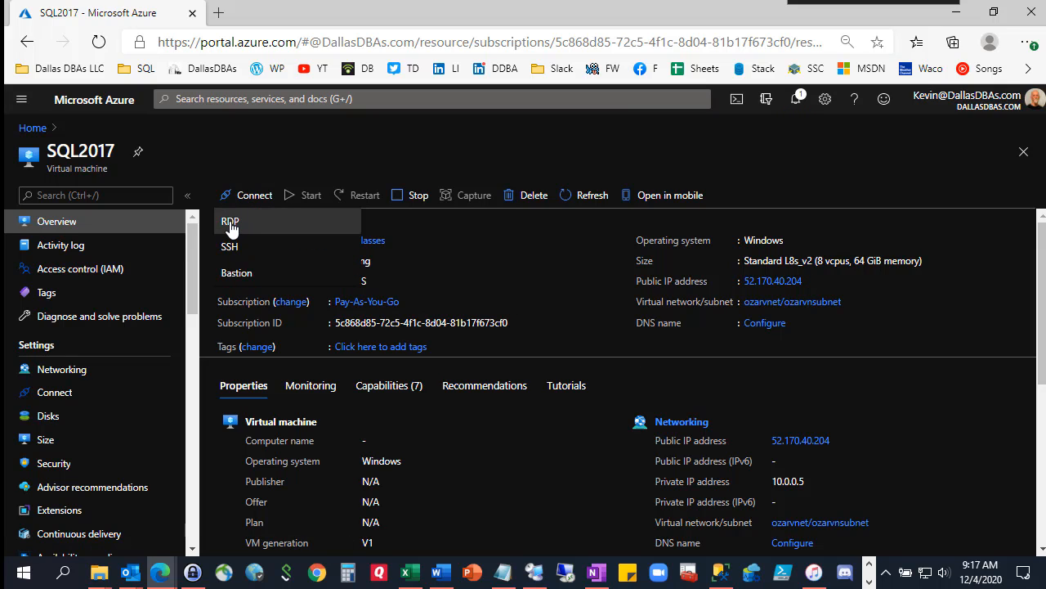
{"action": "left_click", "coordinate": [237, 222]}
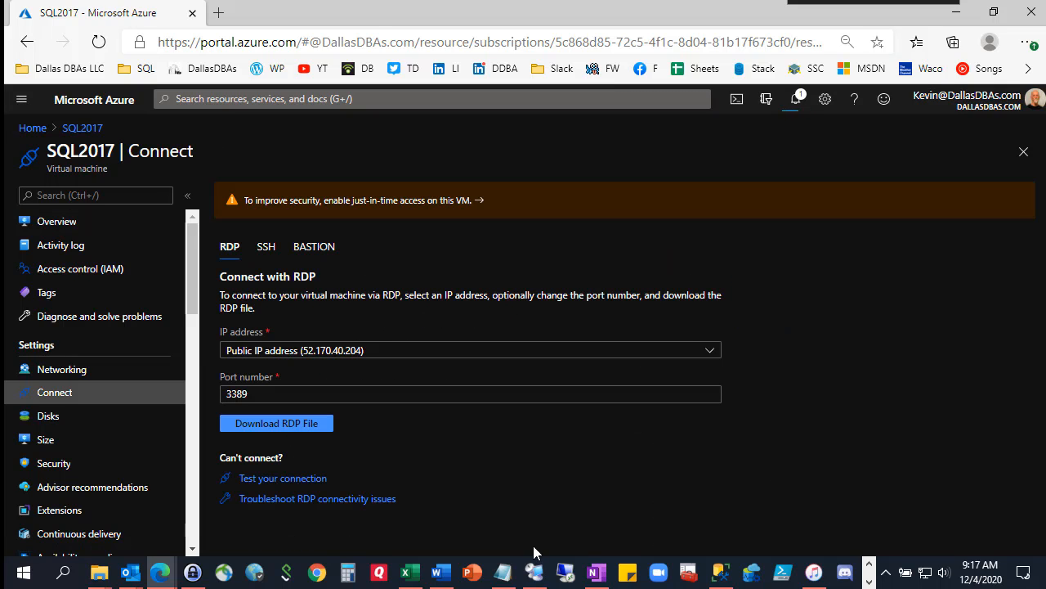
{"action": "right_click", "coordinate": [566, 572]}
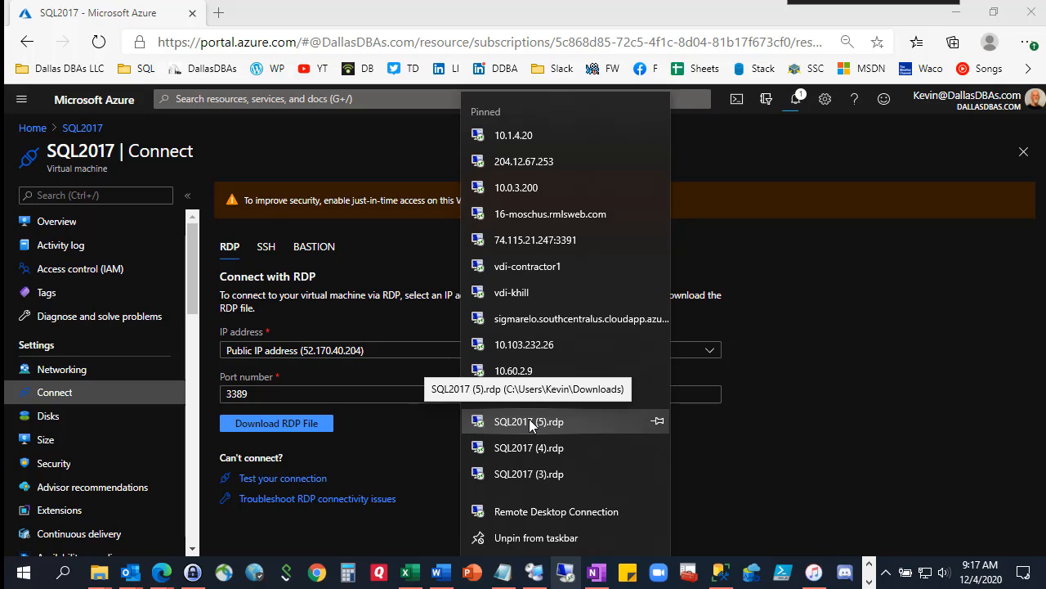
{"action": "left_click", "coordinate": [532, 422]}
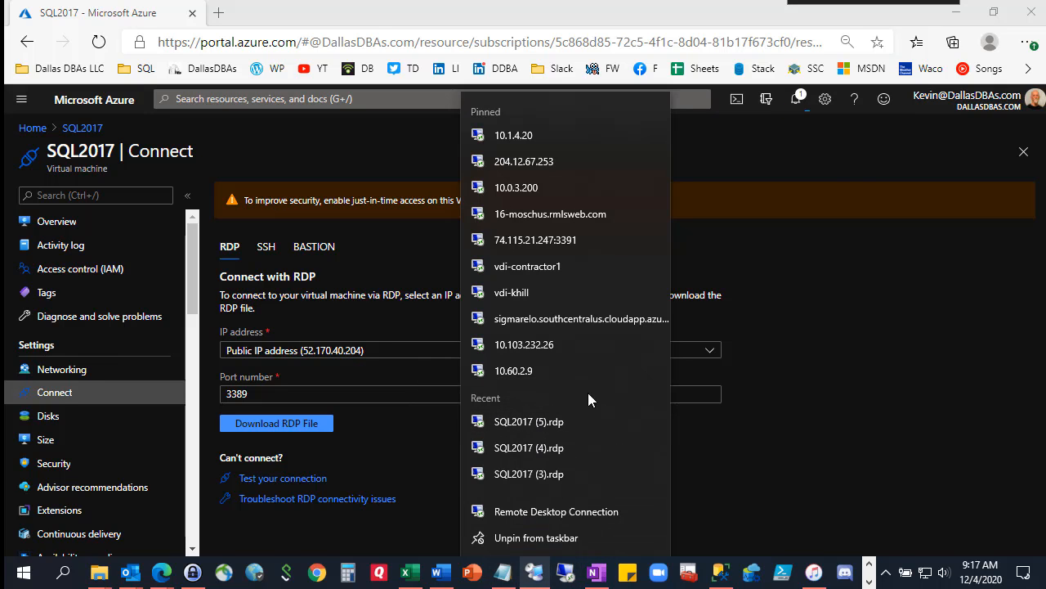
{"action": "left_click", "coordinate": [616, 418]}
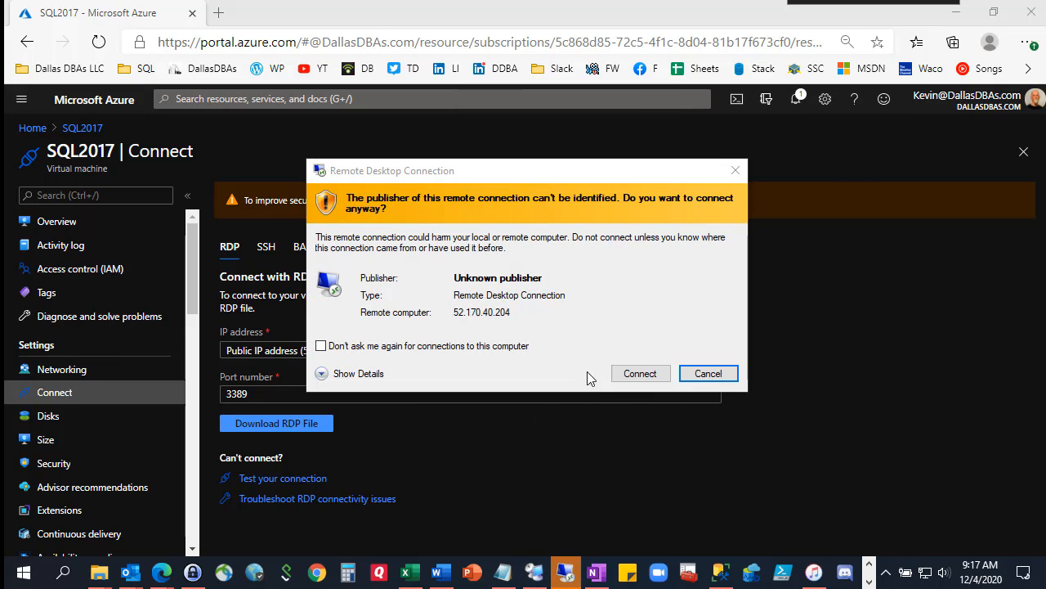
{"action": "left_click", "coordinate": [636, 378]}
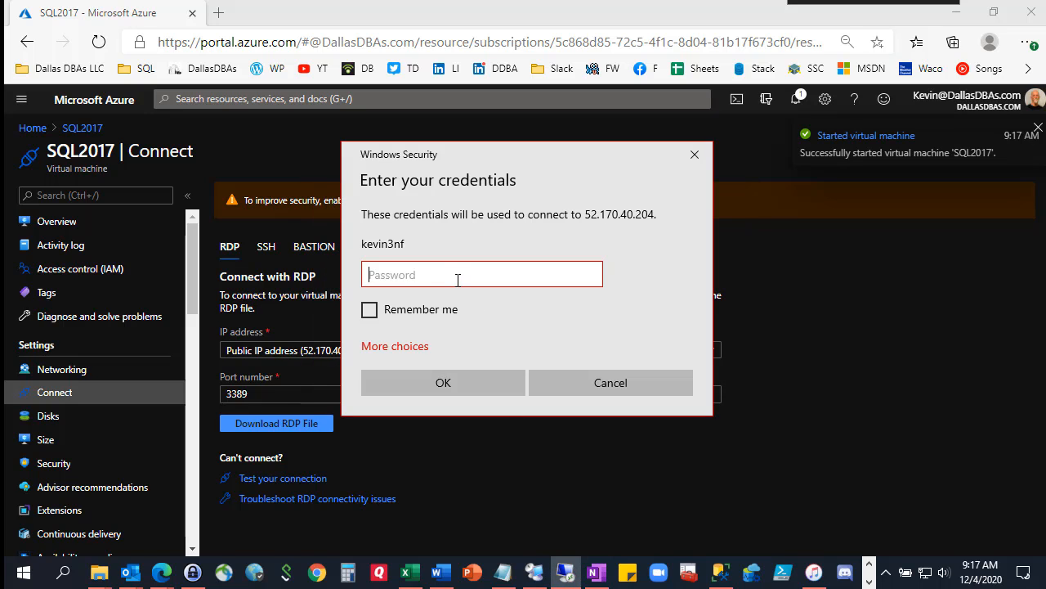
Step: Enter the account password, have the credentials remembered, and accept the remote computer's certificate without being asked again
{"action": "type", "text": "••••••••"}
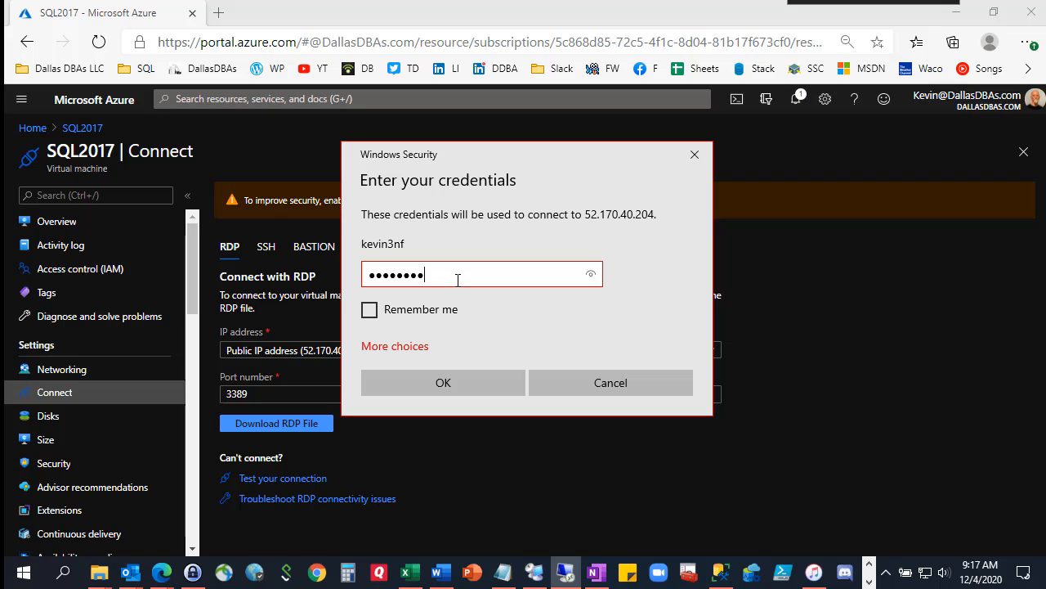
{"action": "type", "text": "••"}
{"action": "left_click", "coordinate": [370, 310]}
{"action": "left_click", "coordinate": [450, 381]}
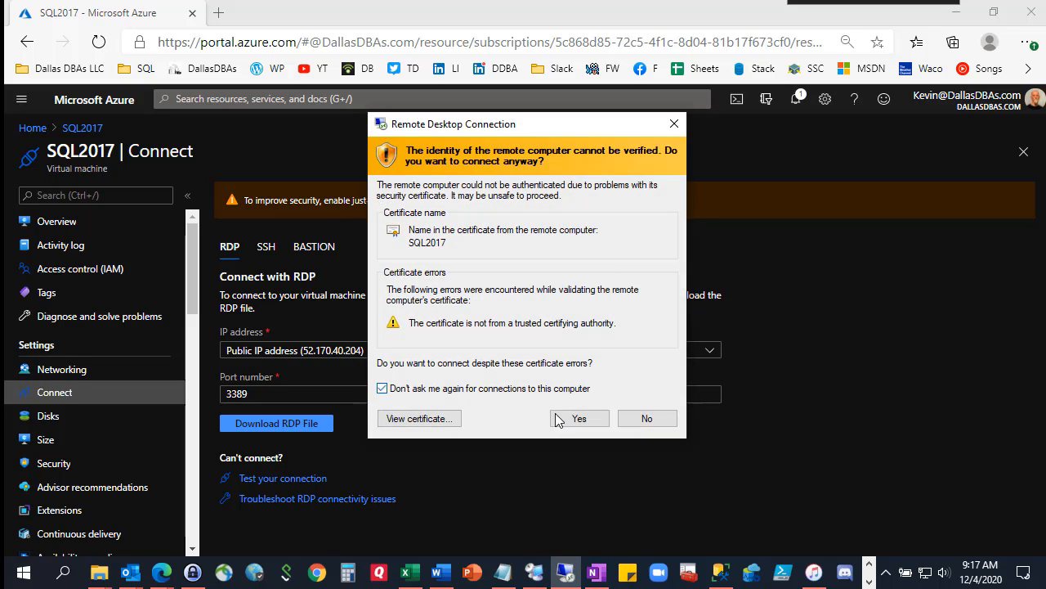
{"action": "left_click", "coordinate": [559, 417]}
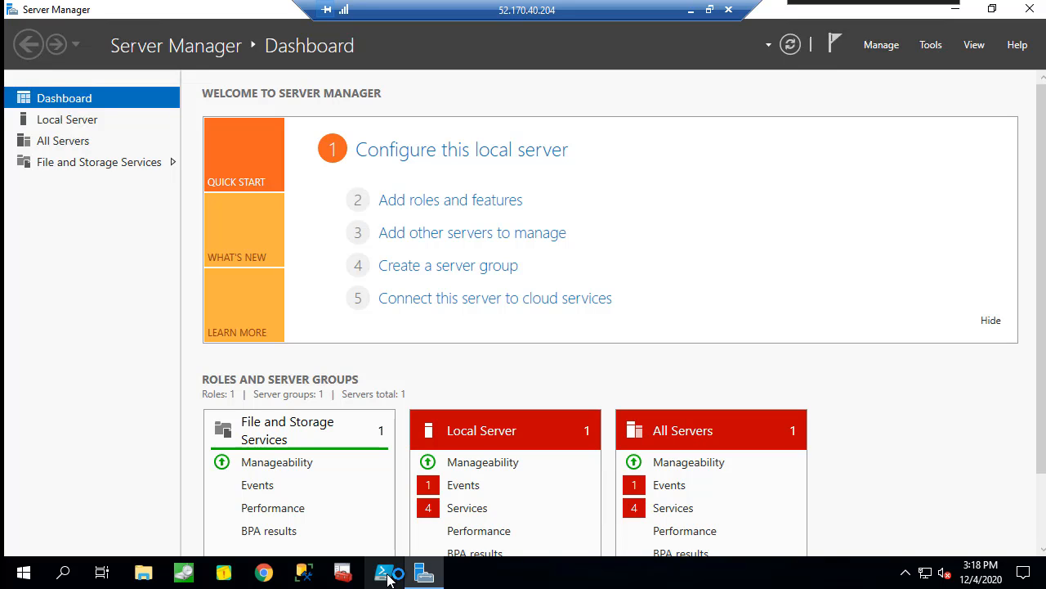
Step: Close Server Manager and examine the drives under This PC in File Explorer, including the contents of Temporary Storage (D:)
{"action": "left_click", "coordinate": [1029, 9]}
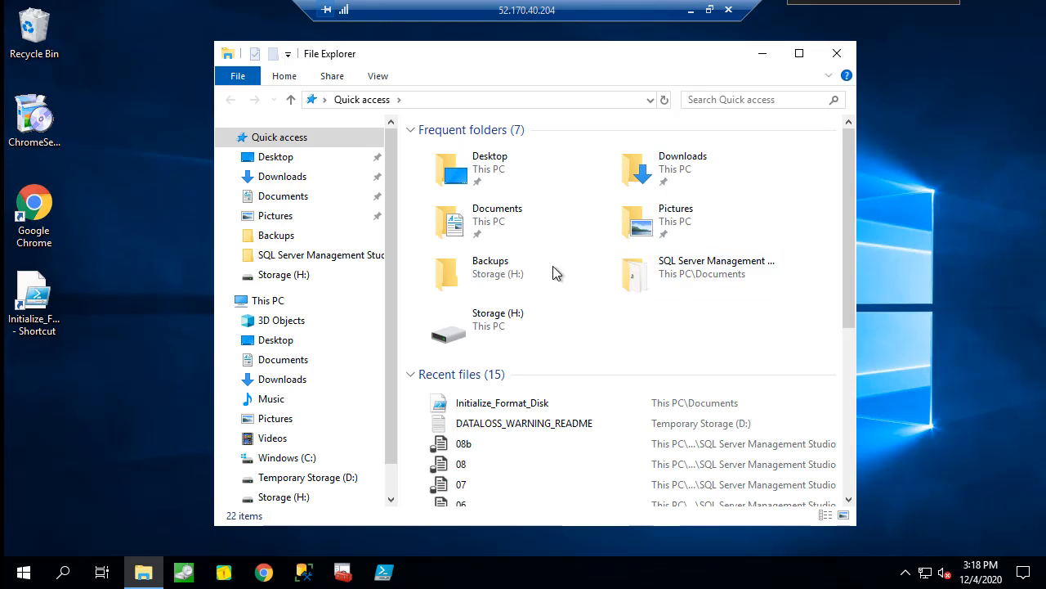
{"action": "left_click", "coordinate": [266, 300]}
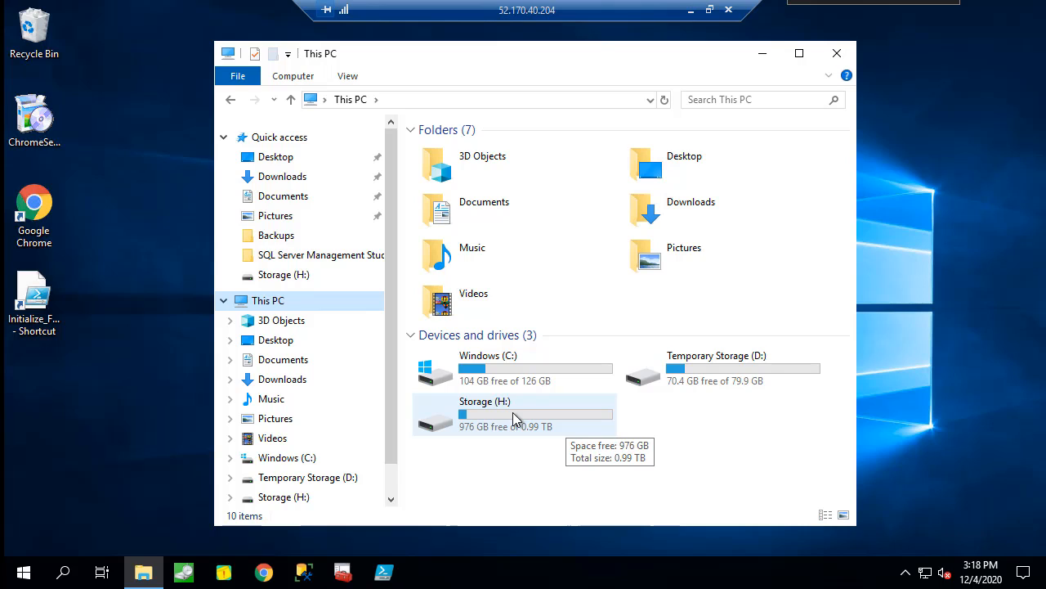
{"action": "left_click", "coordinate": [555, 398]}
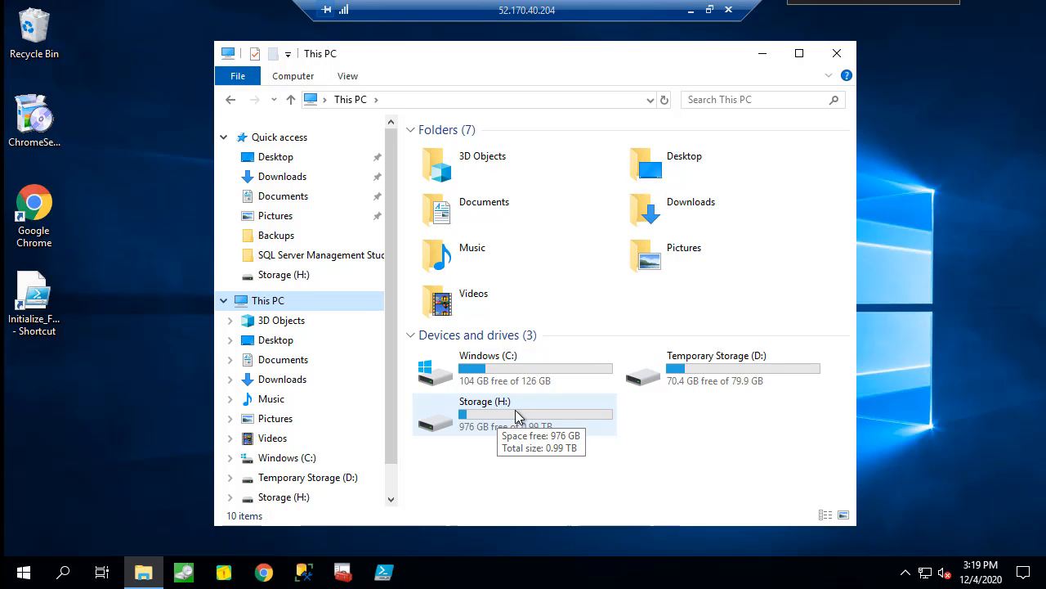
{"action": "double_click", "coordinate": [711, 375]}
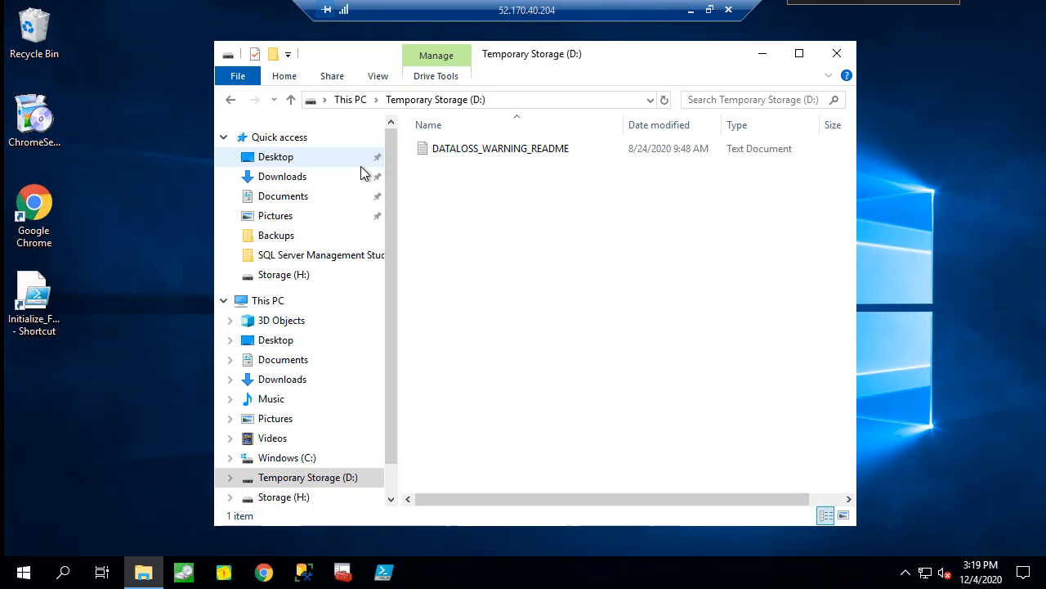
{"action": "left_click", "coordinate": [265, 302]}
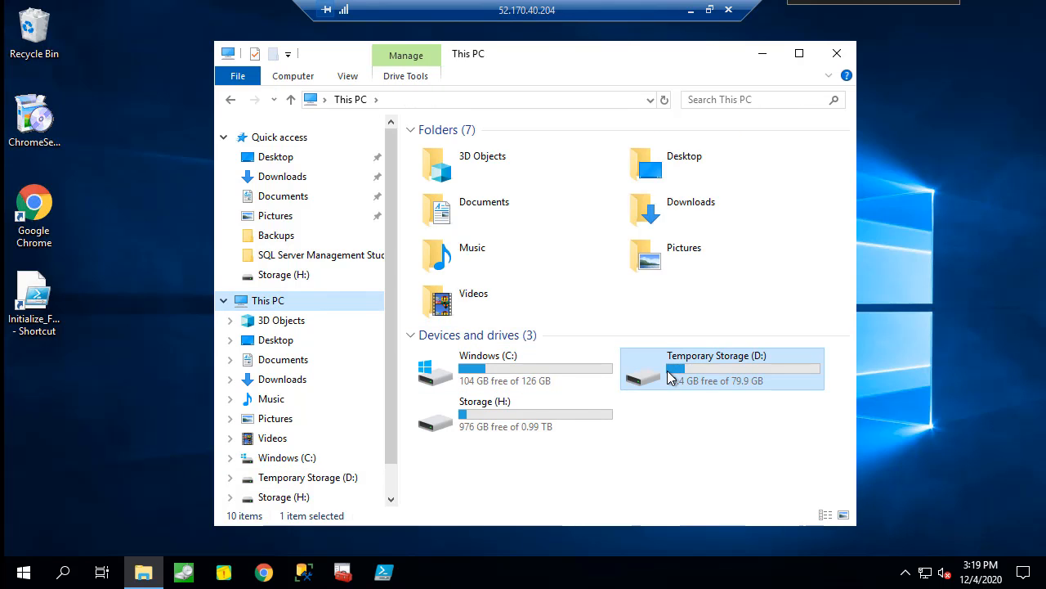
Step: Find Disk Management by searching for "disk manage", initialize Disk 3 with the MBR partition style, and bring its unallocated space into view
{"action": "left_click", "coordinate": [72, 575]}
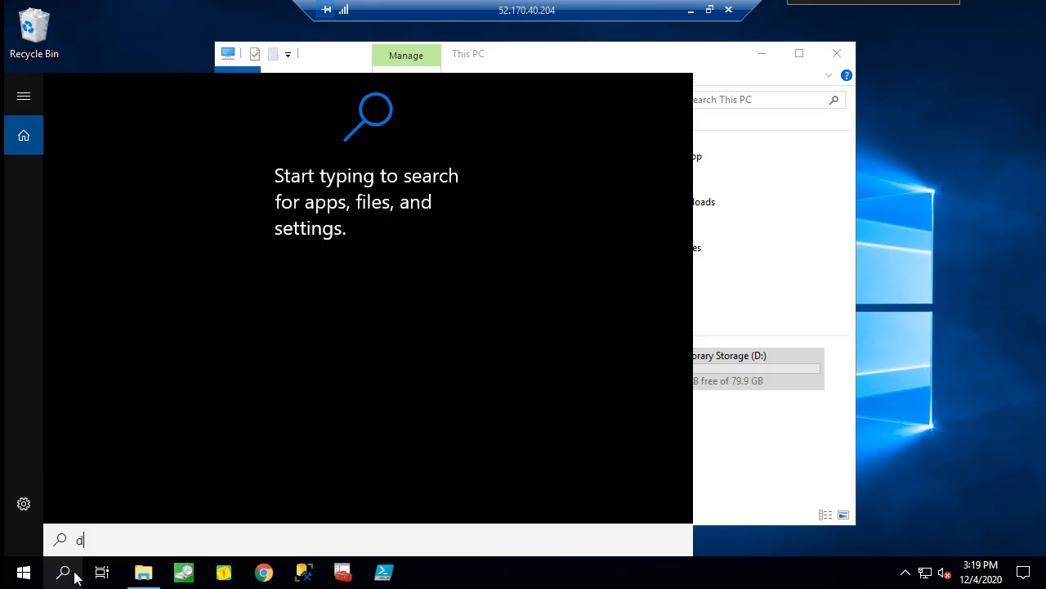
{"action": "type", "text": "isk manage"}
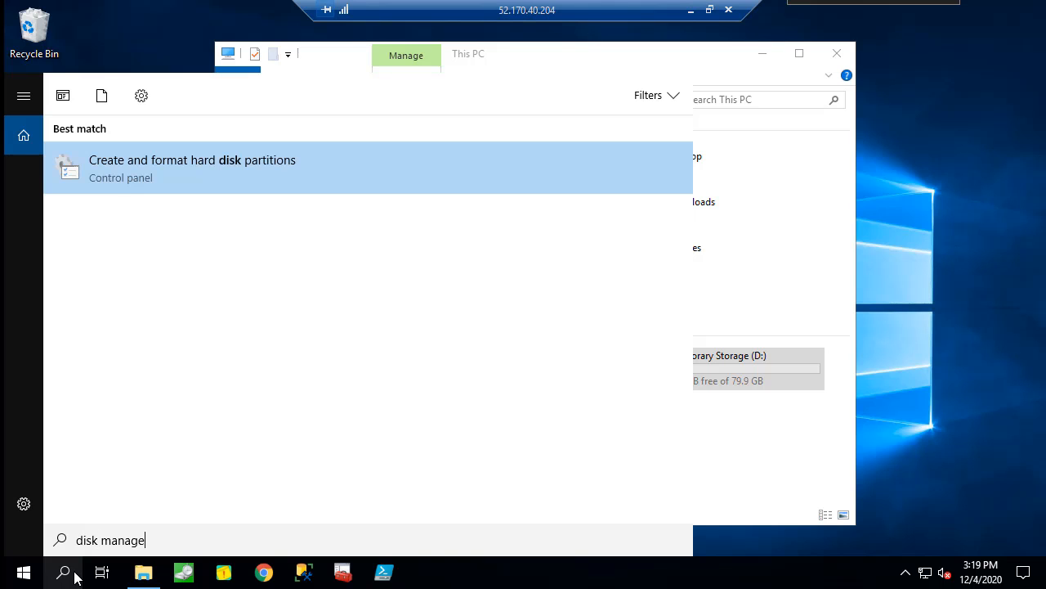
{"action": "left_click", "coordinate": [182, 166]}
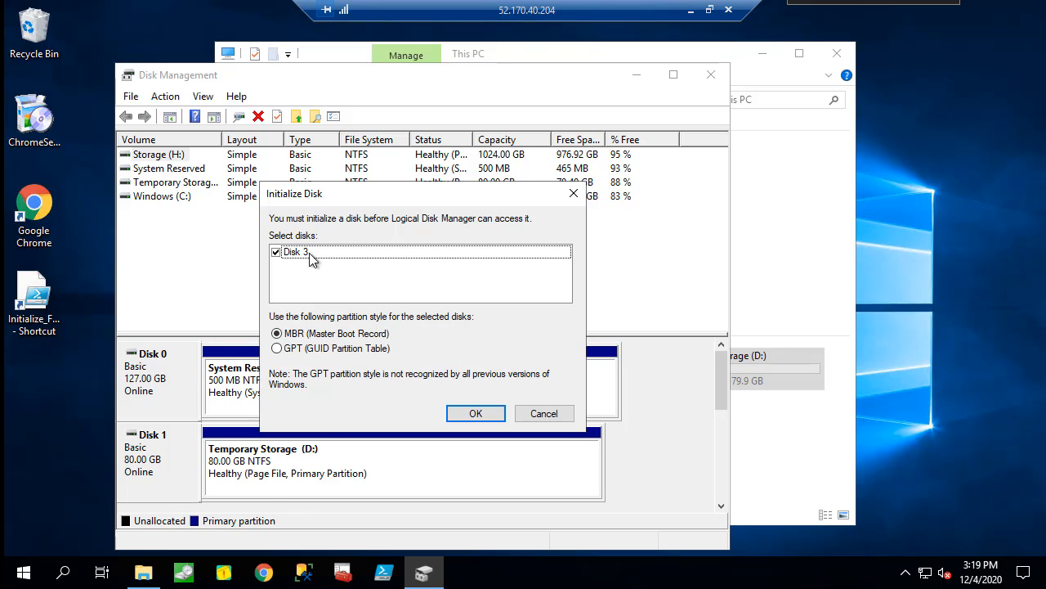
{"action": "left_click", "coordinate": [476, 415]}
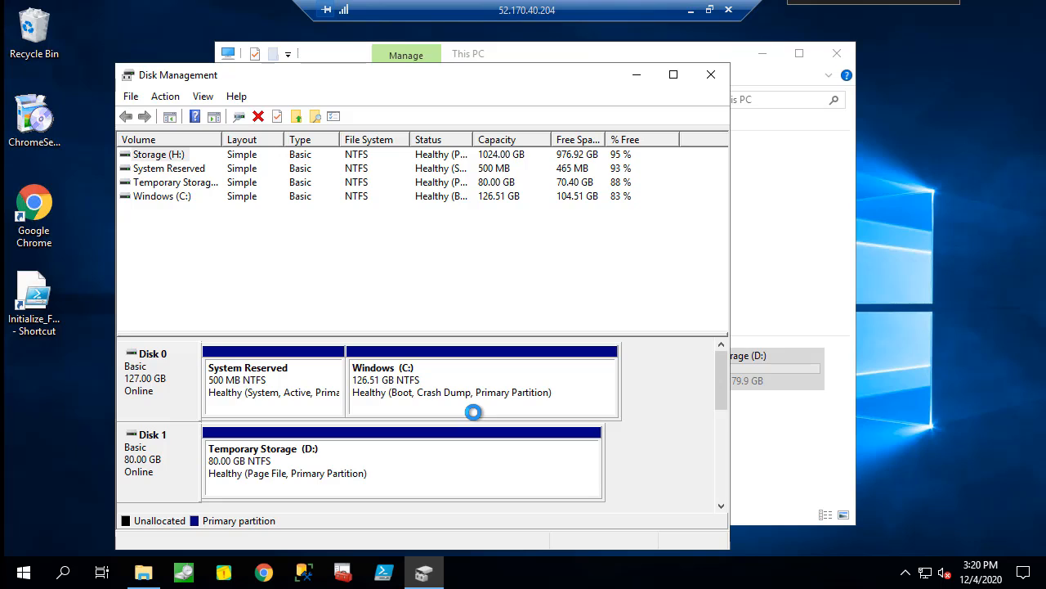
{"action": "left_click", "coordinate": [674, 76]}
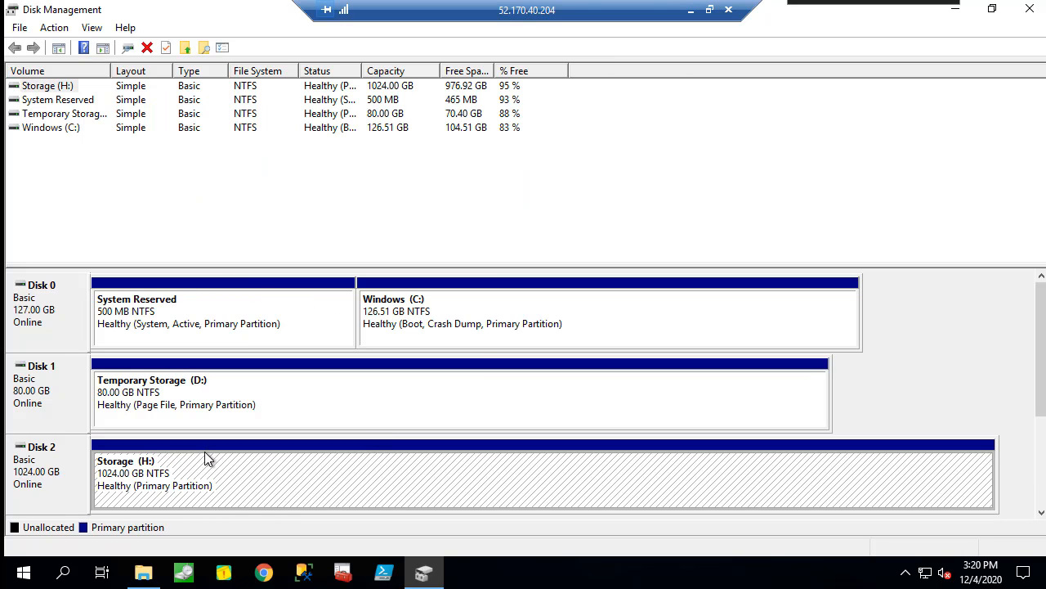
{"action": "left_click_drag", "start_coordinate": [1042, 333], "coordinate": [938, 438]}
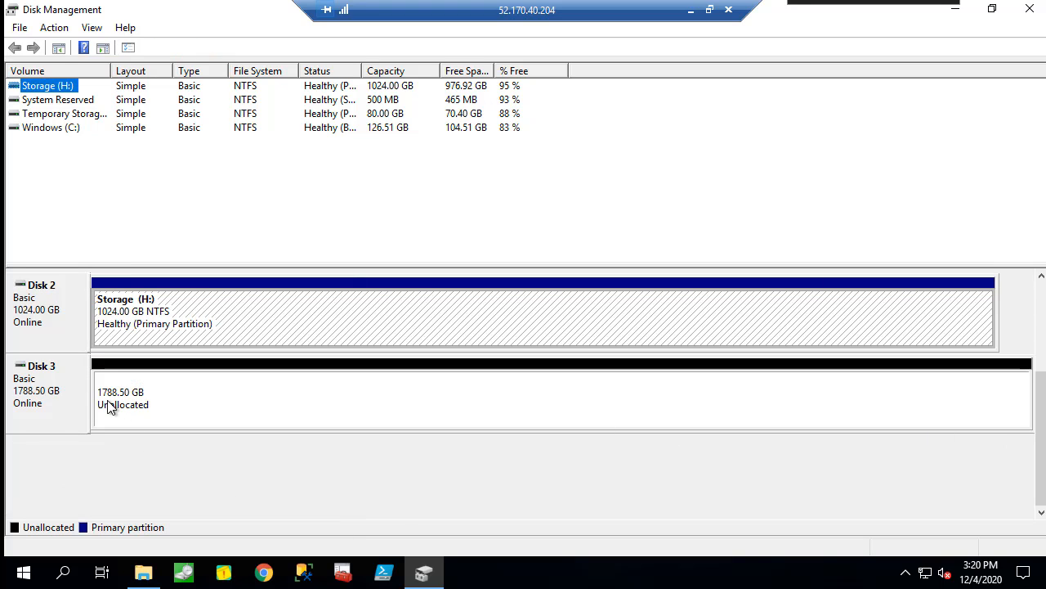
Step: Switch to Chrome, open the bookmarked "0.2 How to Set Up" lab page, and highlight the Azure VM paragraph about L8s v2 instances
{"action": "left_click", "coordinate": [268, 578]}
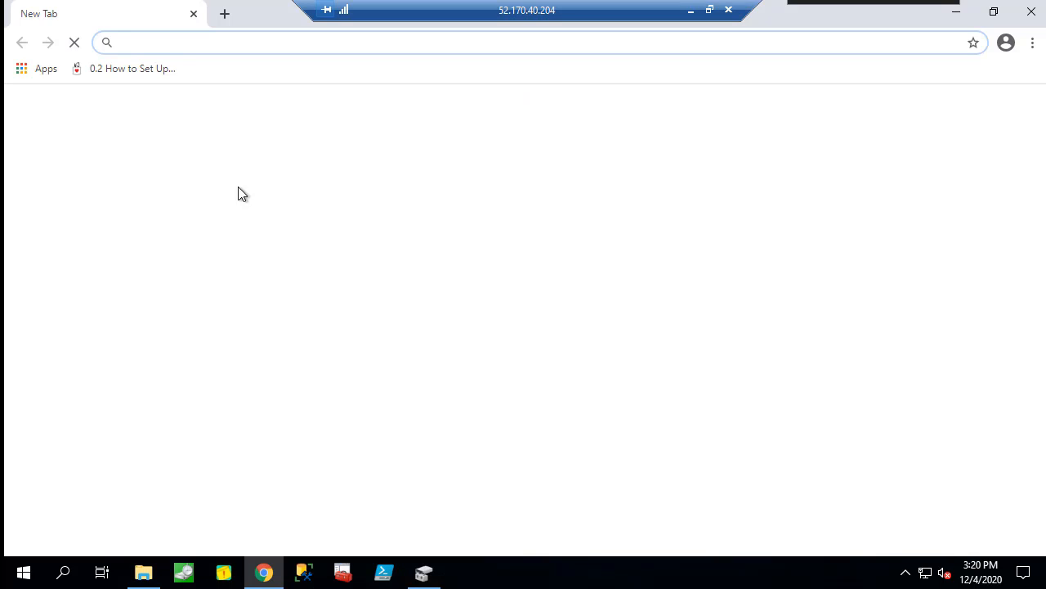
{"action": "left_click", "coordinate": [130, 70]}
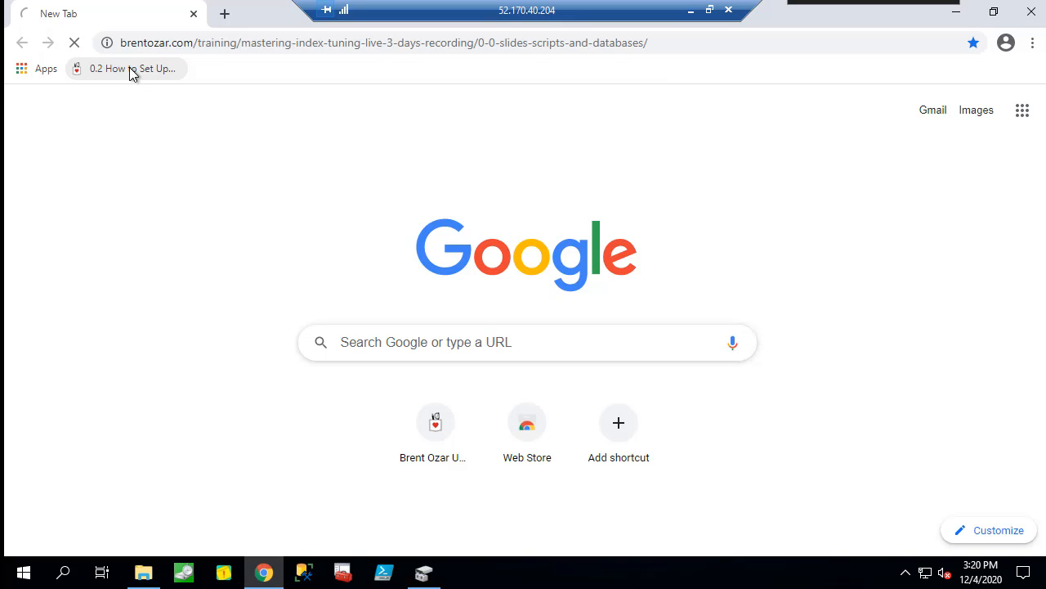
{"action": "scroll", "coordinate": [404, 287], "scroll_direction": "down", "scroll_amount": 8}
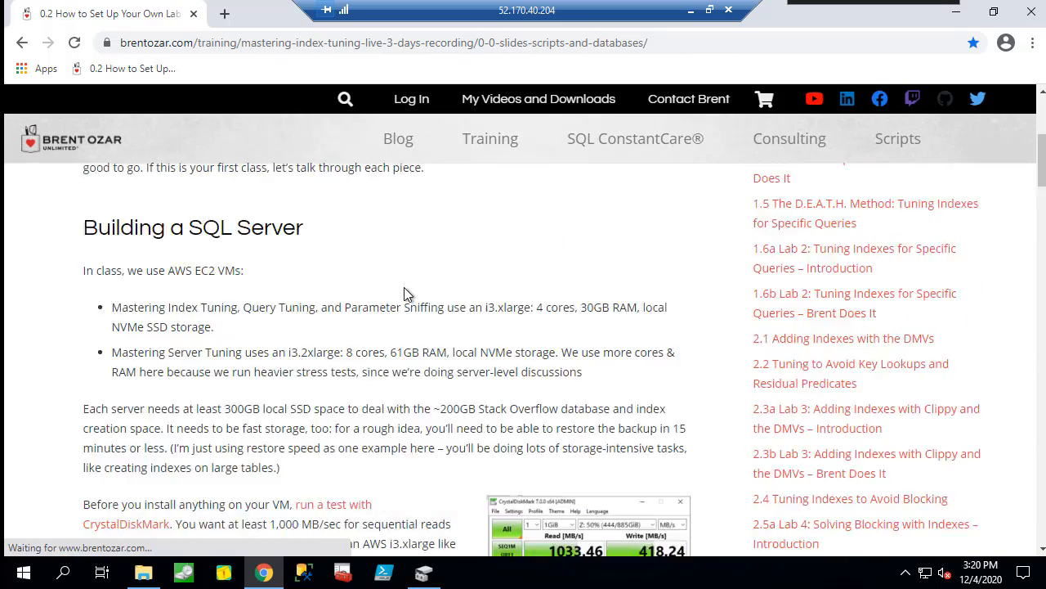
{"action": "scroll", "coordinate": [404, 286], "scroll_direction": "down", "scroll_amount": 1}
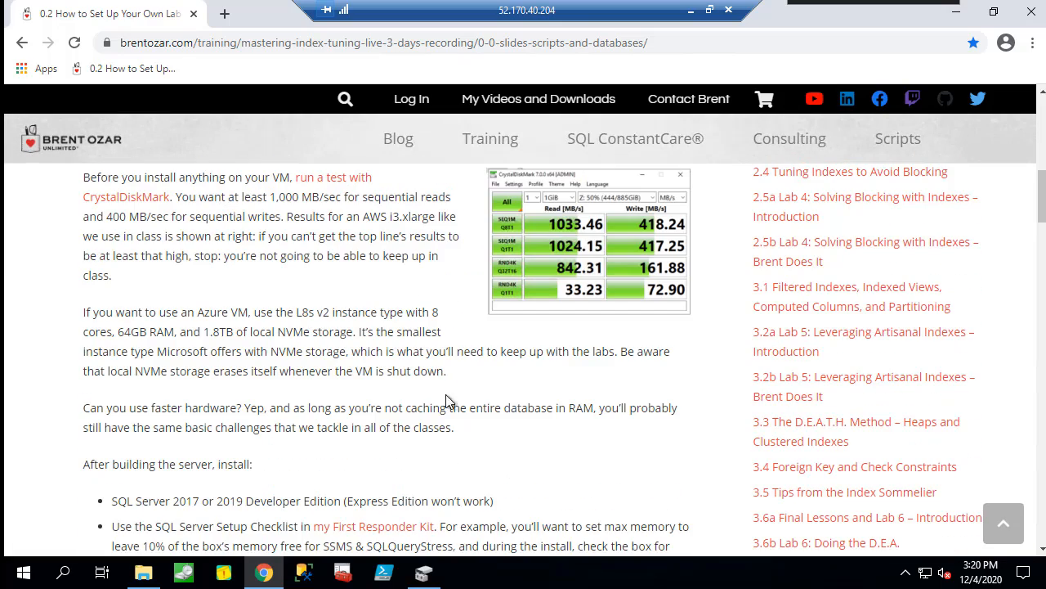
{"action": "left_click_drag", "start_coordinate": [444, 372], "coordinate": [72, 326]}
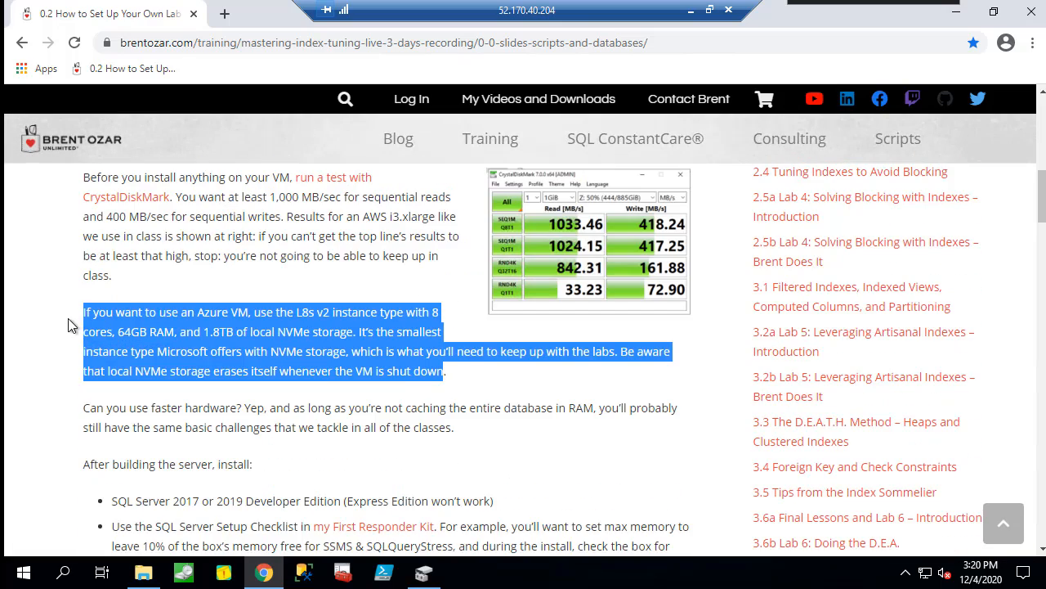
Step: Highlight the page's mention of 1.8TB of local NVMe storage and its shutdown erasure warning, and return to Disk Management
{"action": "left_click", "coordinate": [242, 337]}
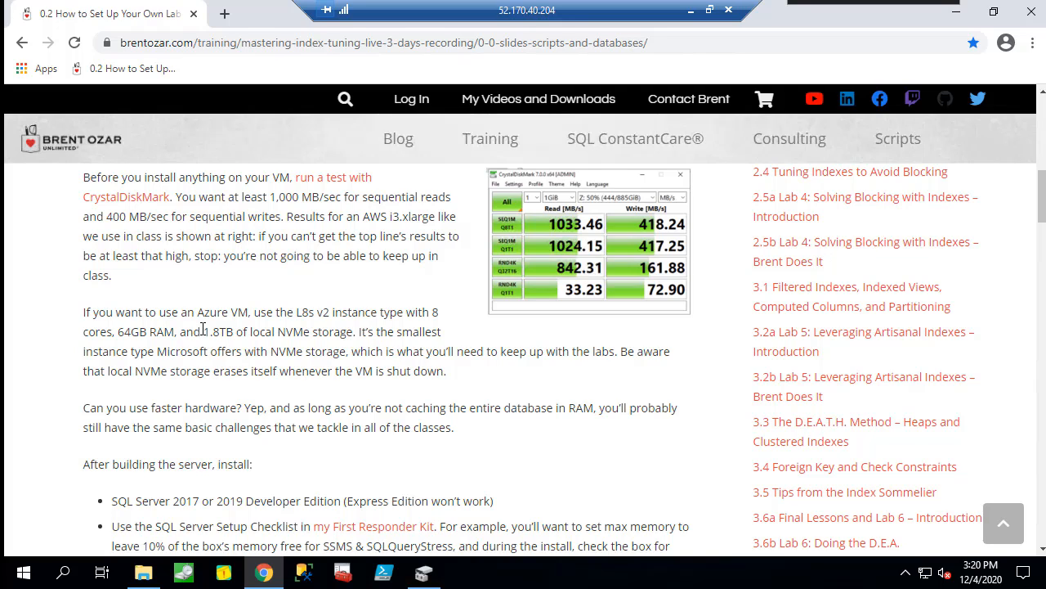
{"action": "left_click_drag", "start_coordinate": [204, 335], "coordinate": [350, 338]}
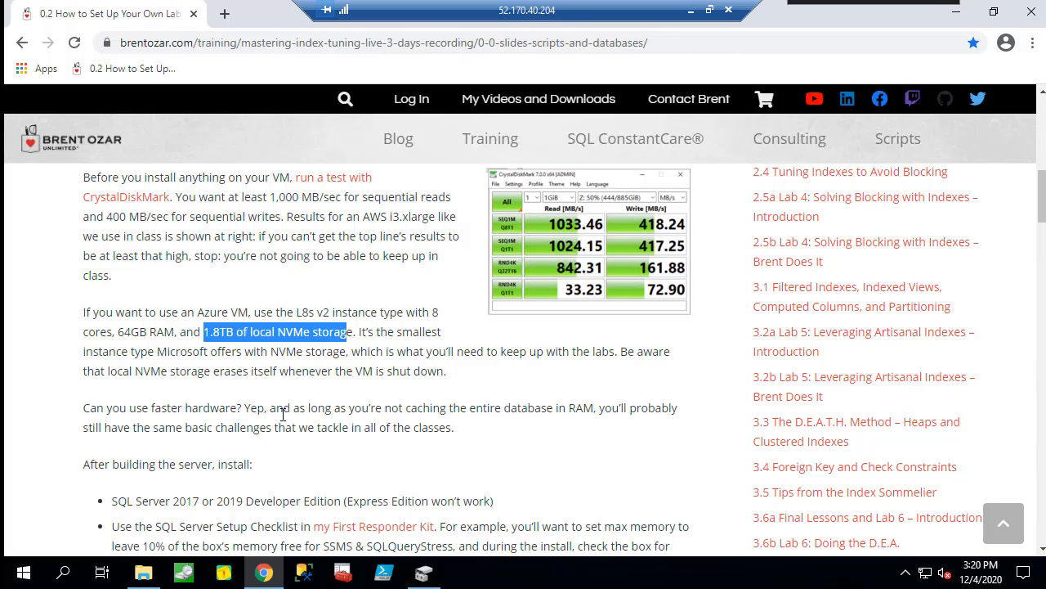
{"action": "left_click_drag", "start_coordinate": [124, 372], "coordinate": [447, 370]}
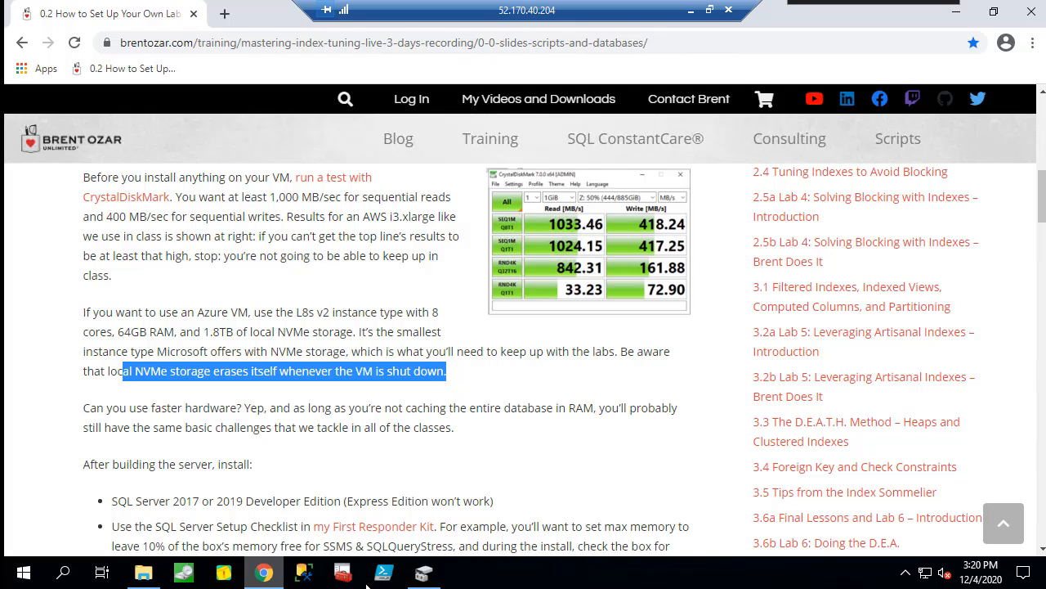
{"action": "mouse_move", "coordinate": [424, 572]}
{"action": "left_click", "coordinate": [360, 535]}
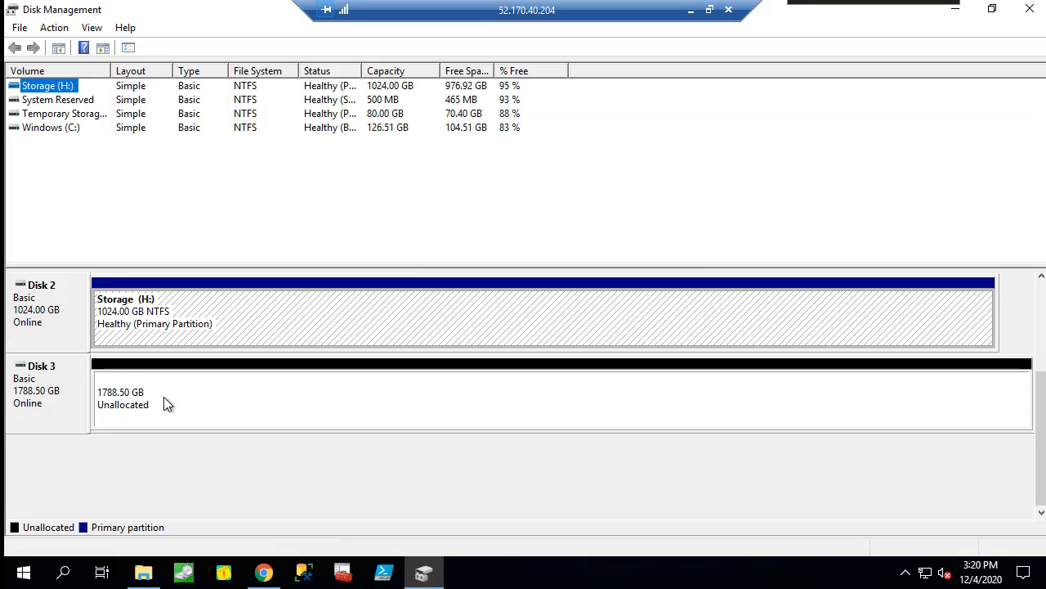
Step: Launch Windows PowerShell ISE as administrator and open the recent script Initialize_Format_Disk.ps1
{"action": "right_click", "coordinate": [383, 576]}
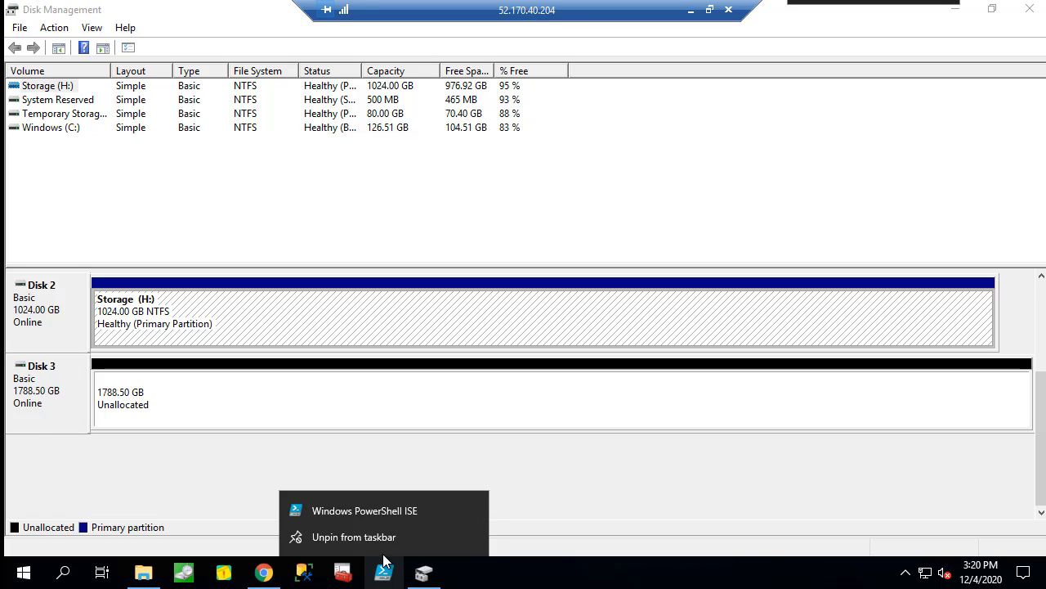
{"action": "right_click", "coordinate": [368, 511]}
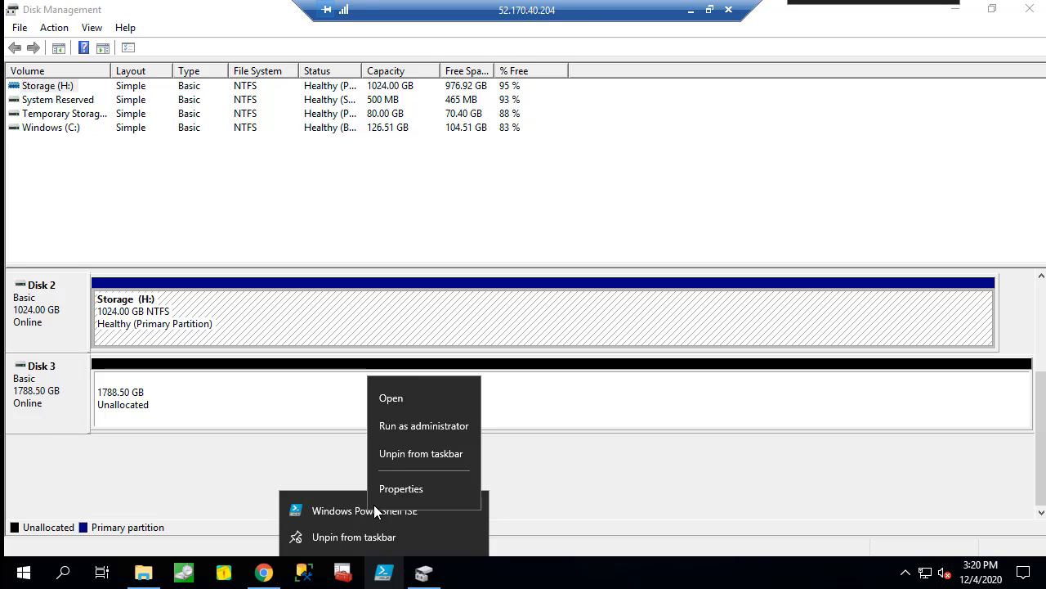
{"action": "left_click", "coordinate": [411, 425]}
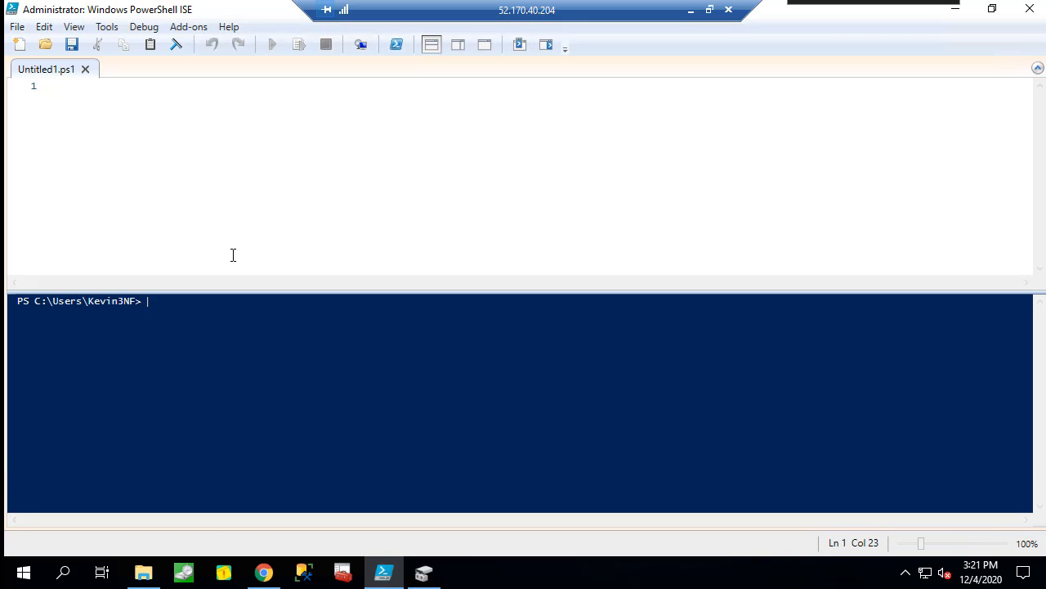
{"action": "left_click", "coordinate": [17, 27]}
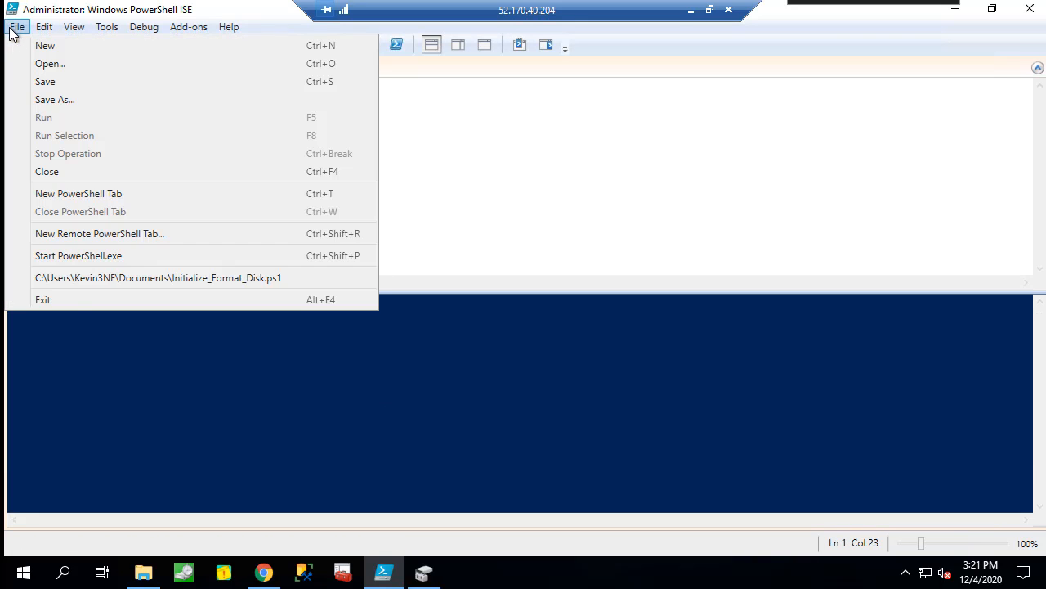
{"action": "left_click", "coordinate": [118, 278]}
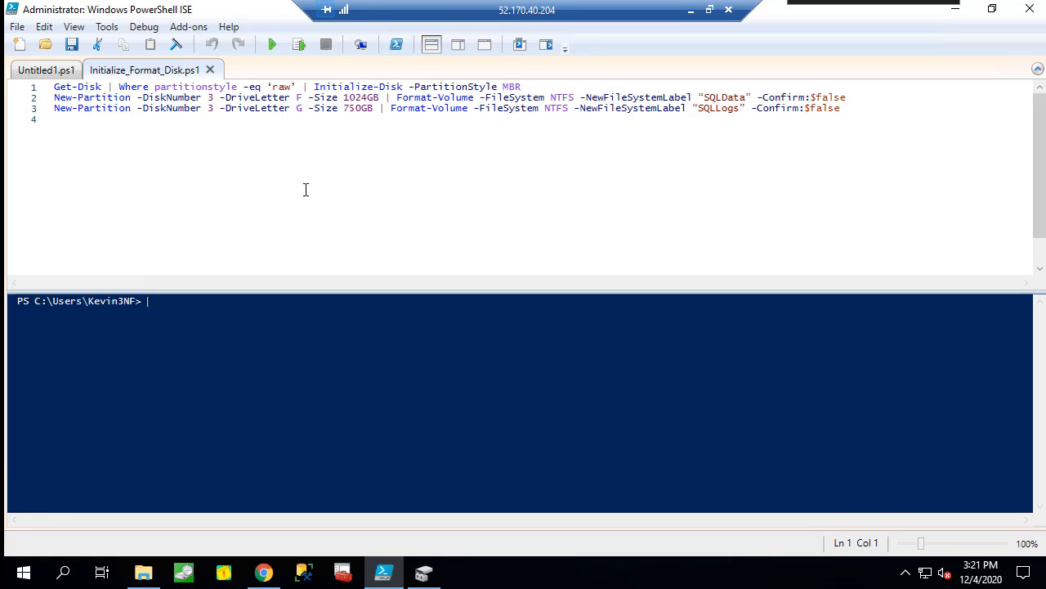
Step: Compare the script with Disk 3 in Disk Management, and run it to create NTFS volumes SQLData (F, 1024GB) and SQLLogs (G, 750GB)
{"action": "left_click", "coordinate": [423, 572]}
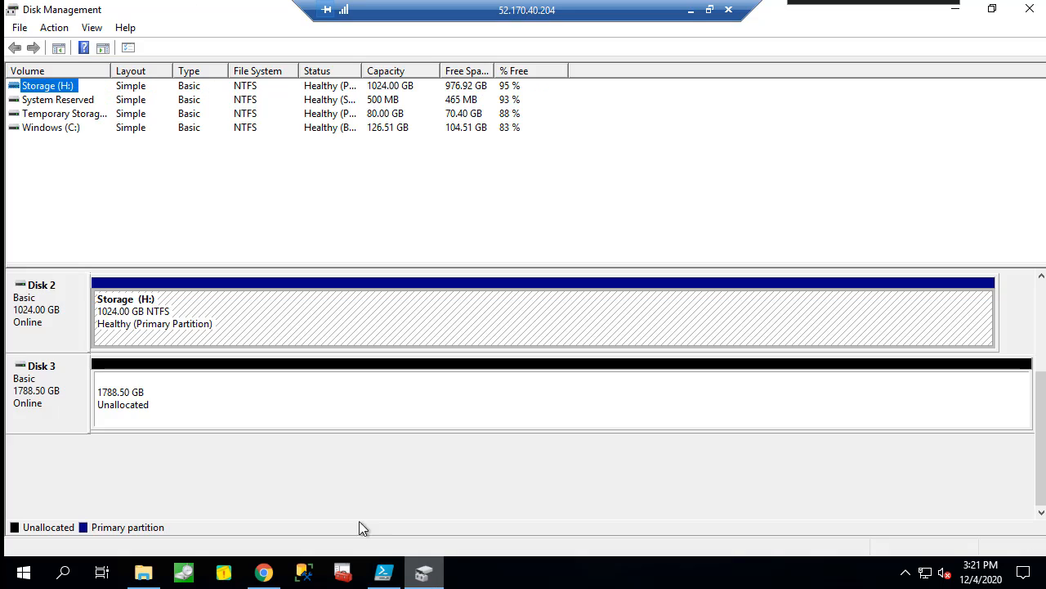
{"action": "right_click", "coordinate": [323, 384]}
{"action": "left_click", "coordinate": [384, 571]}
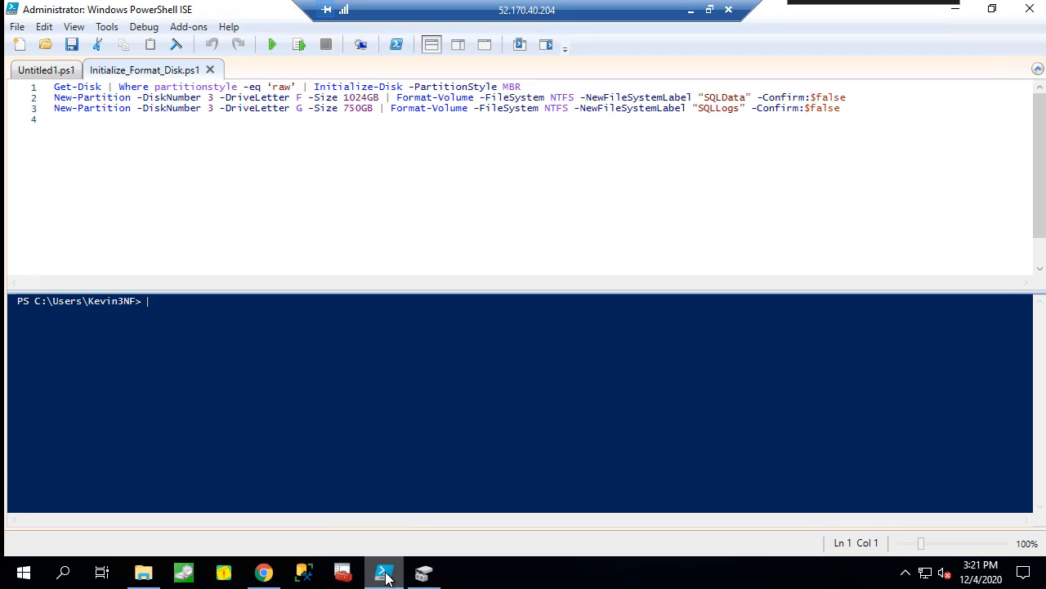
{"action": "left_click", "coordinate": [349, 199]}
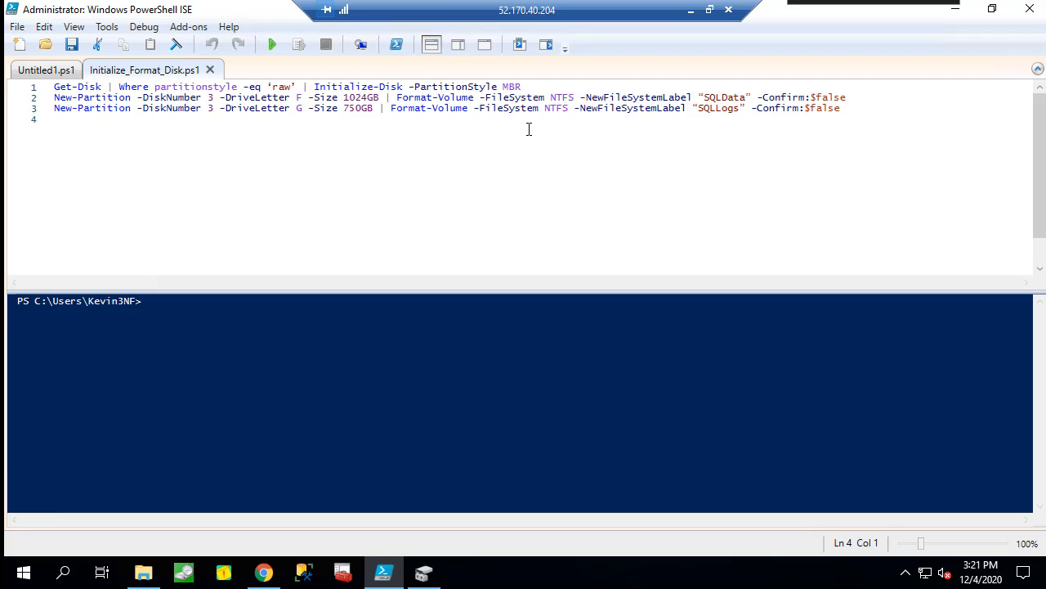
{"action": "double_click", "coordinate": [556, 108]}
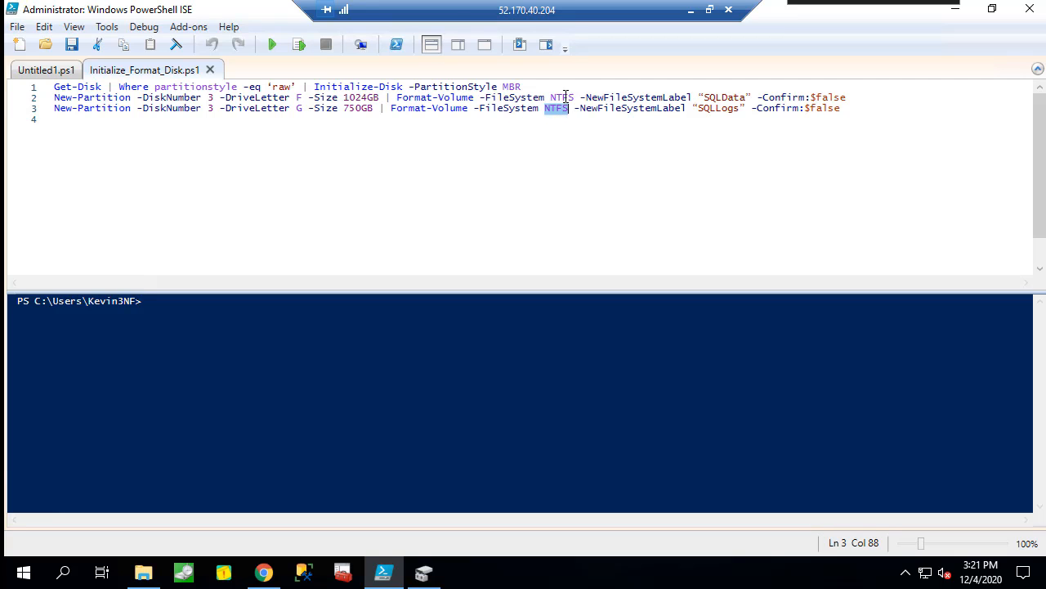
{"action": "double_click", "coordinate": [564, 88]}
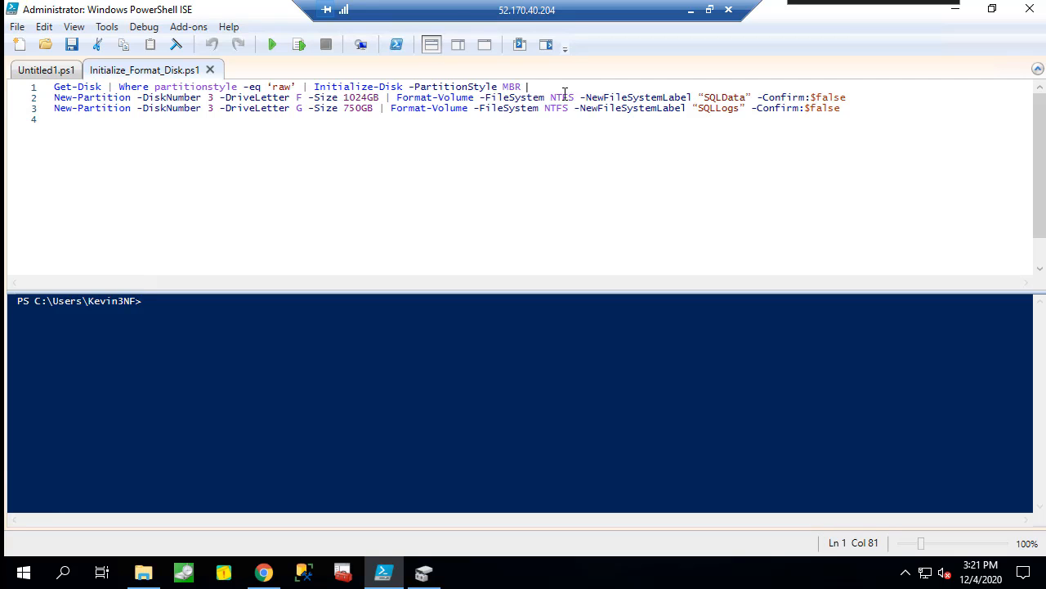
{"action": "left_click", "coordinate": [540, 149]}
{"action": "key", "text": "F5"}
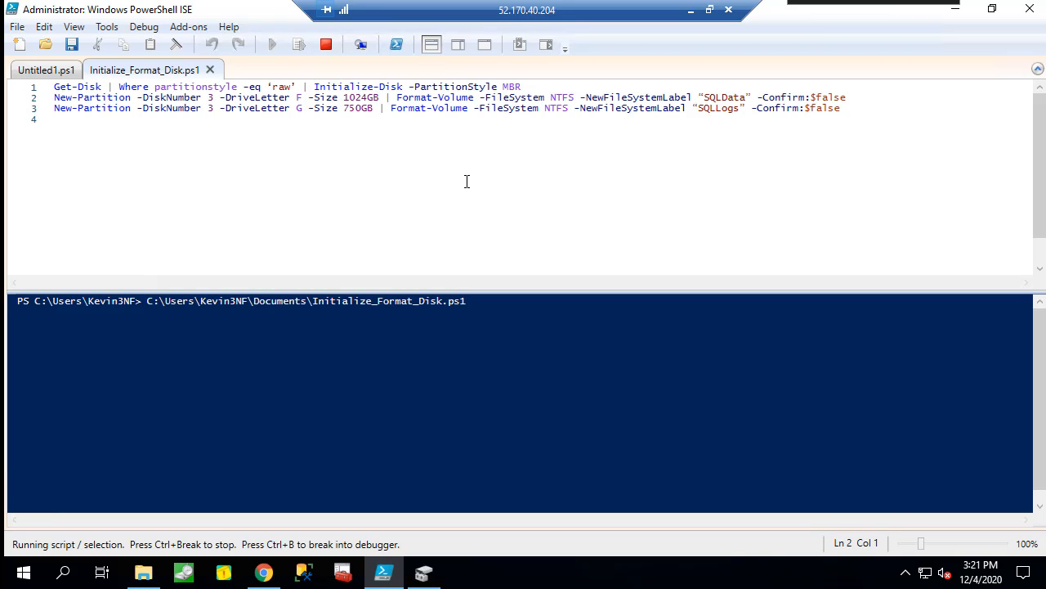
Step: Inspect the SQLData (F:) and SQLLogs (G:) drives under This PC in File Explorer
{"action": "left_click", "coordinate": [143, 572]}
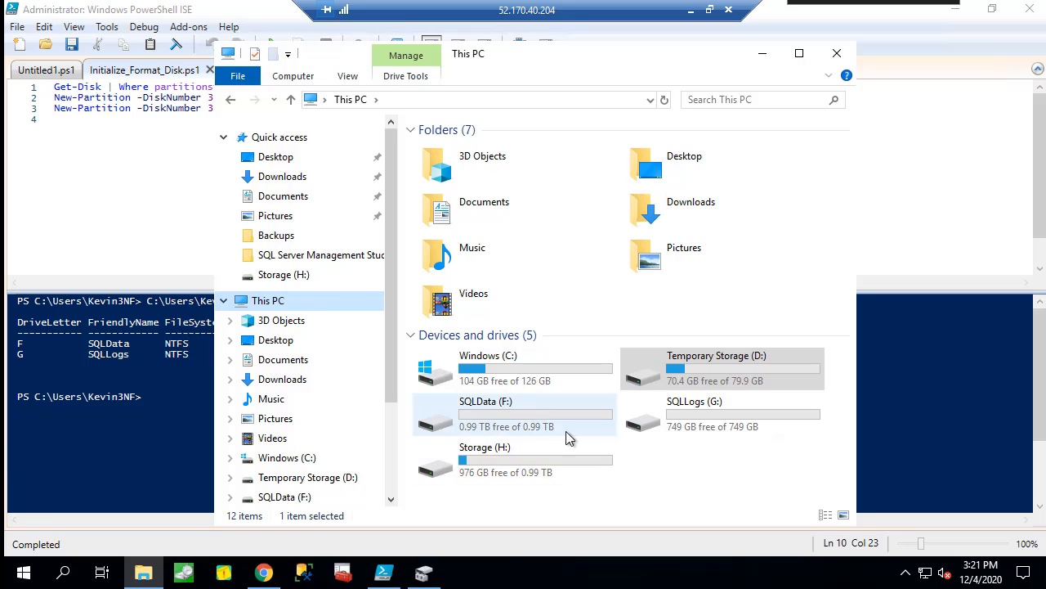
{"action": "left_click", "coordinate": [530, 415]}
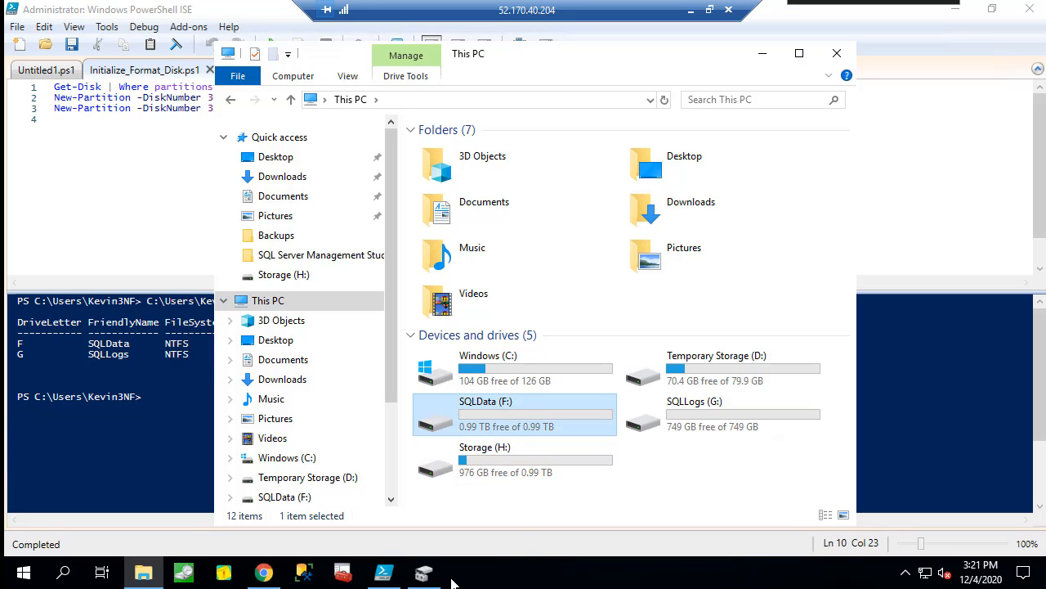
{"action": "left_click", "coordinate": [711, 415]}
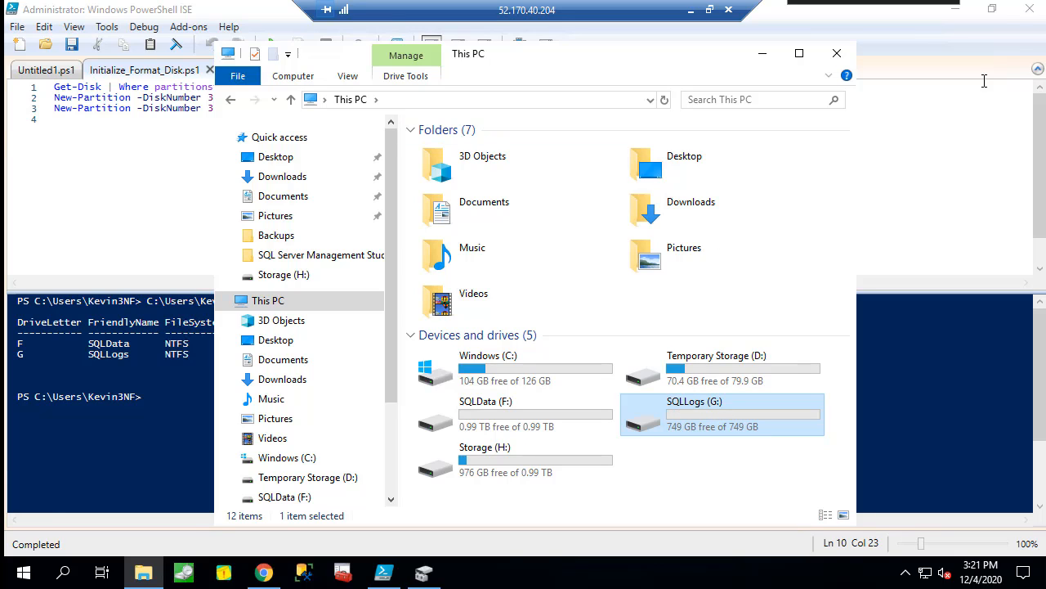
Step: Clear the desktop by closing PowerShell ISE and minimizing Disk Management, File Explorer and Chrome, and launch SQL Server Management Studio
{"action": "left_click", "coordinate": [913, 177]}
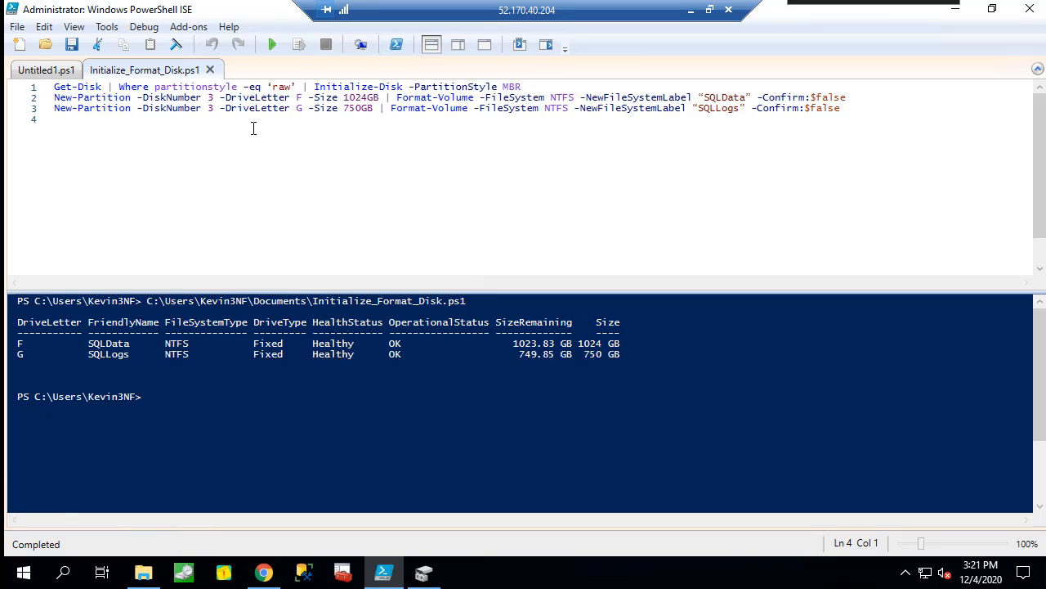
{"action": "left_click", "coordinate": [1029, 8]}
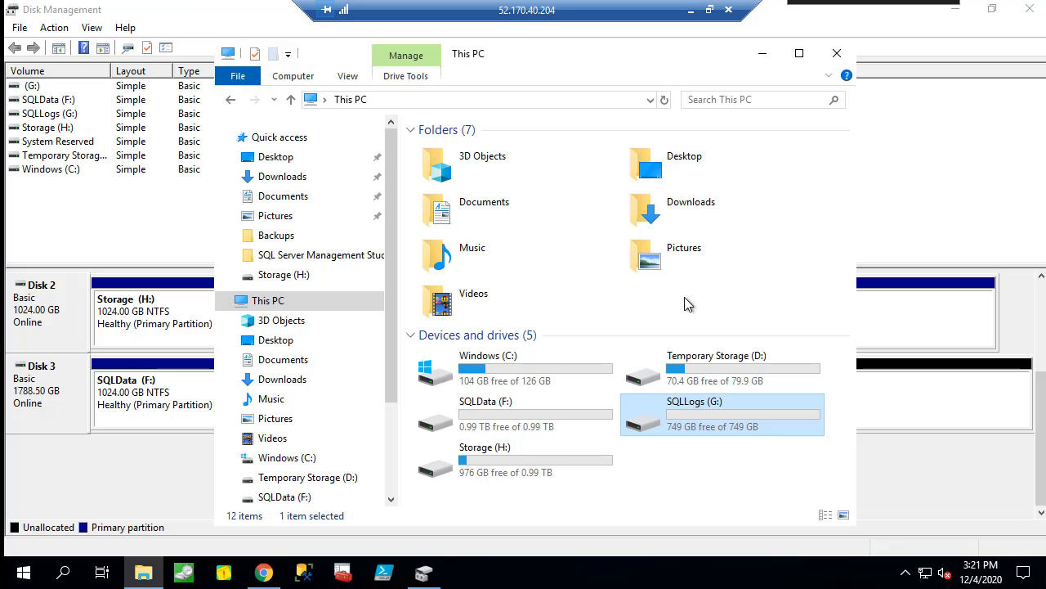
{"action": "left_click", "coordinate": [907, 173]}
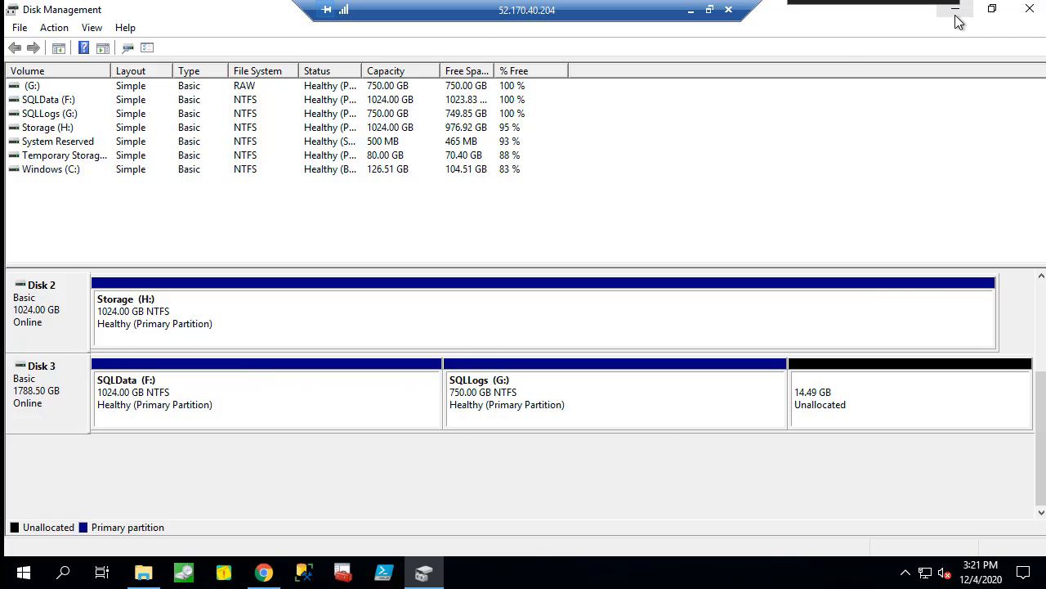
{"action": "left_click", "coordinate": [954, 8]}
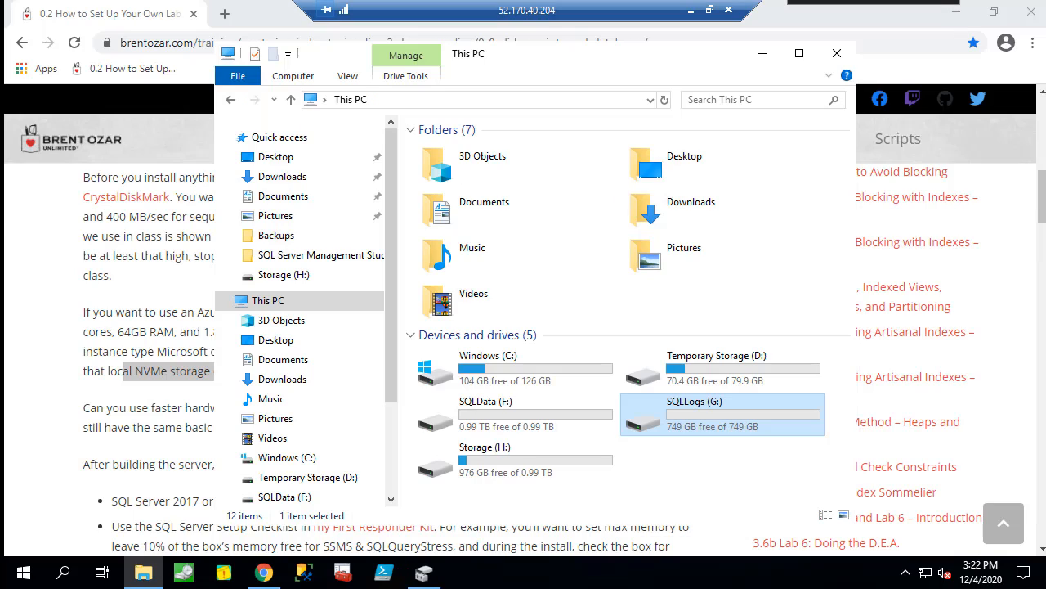
{"action": "left_click", "coordinate": [761, 54]}
{"action": "left_click", "coordinate": [957, 12]}
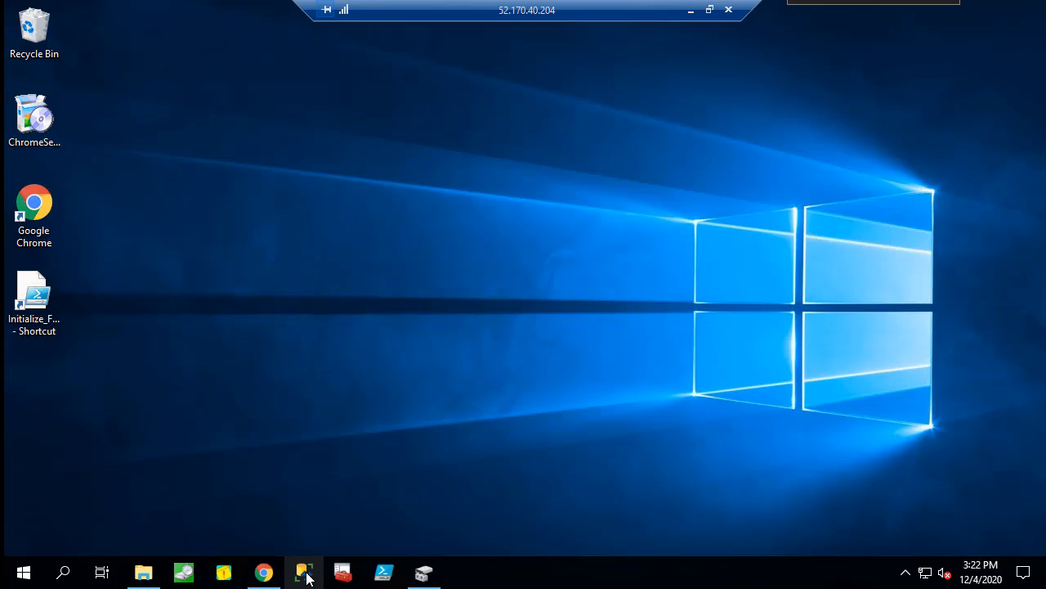
{"action": "left_click", "coordinate": [306, 578]}
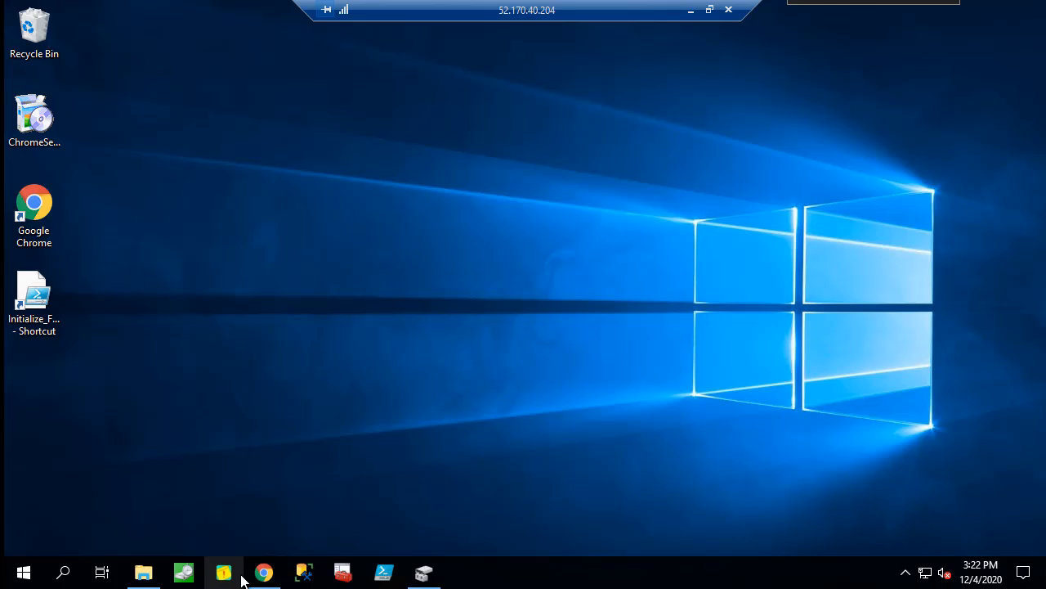
Step: Open Storage (H:) in File Explorer, widen the window to read the backup file sizes, and examine the TempDB folder
{"action": "left_click", "coordinate": [143, 575]}
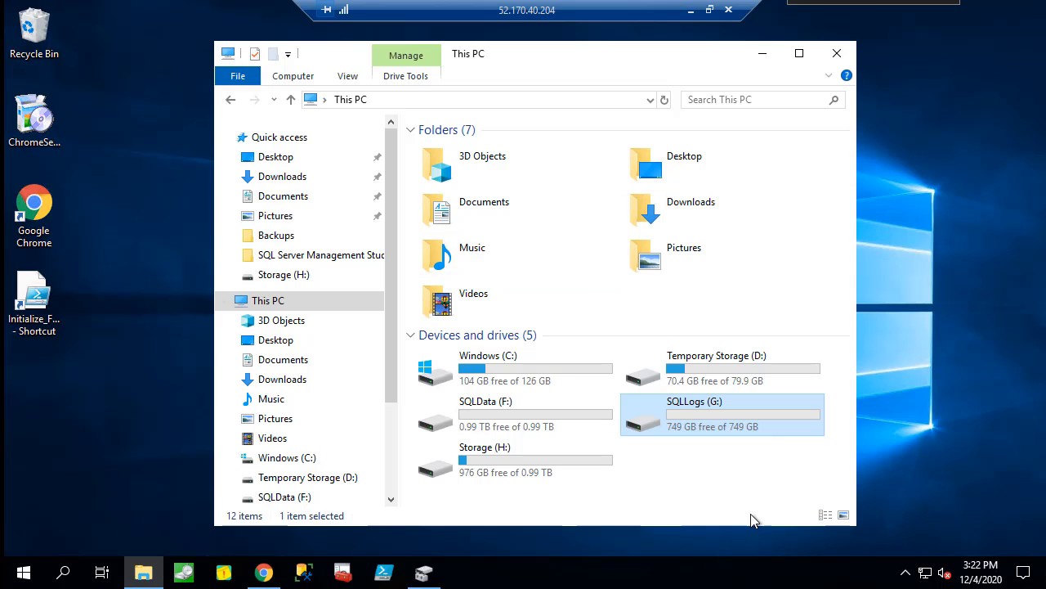
{"action": "double_click", "coordinate": [497, 454]}
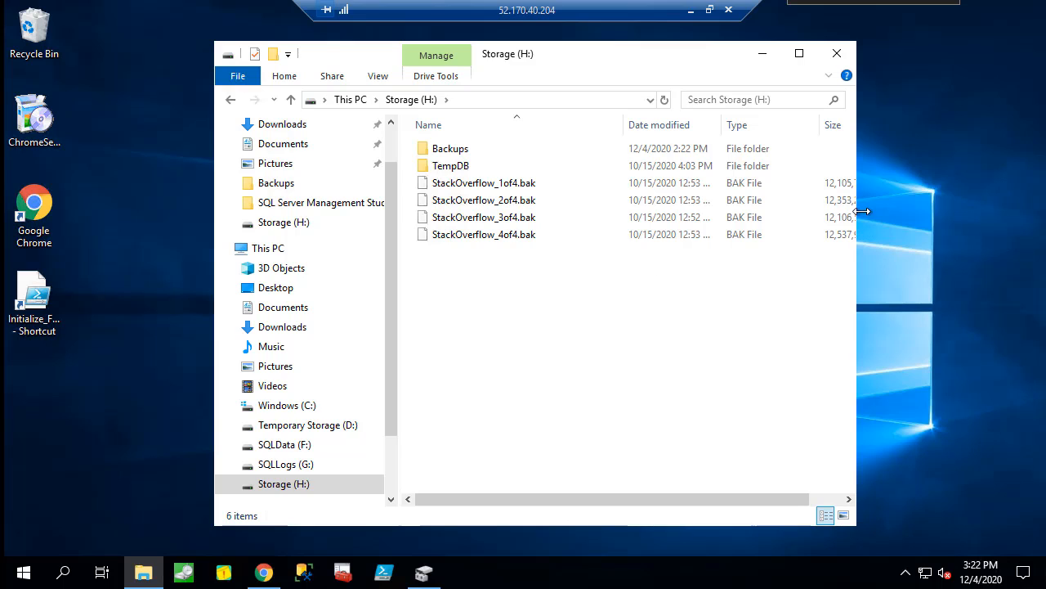
{"action": "left_click_drag", "start_coordinate": [857, 267], "coordinate": [967, 266]}
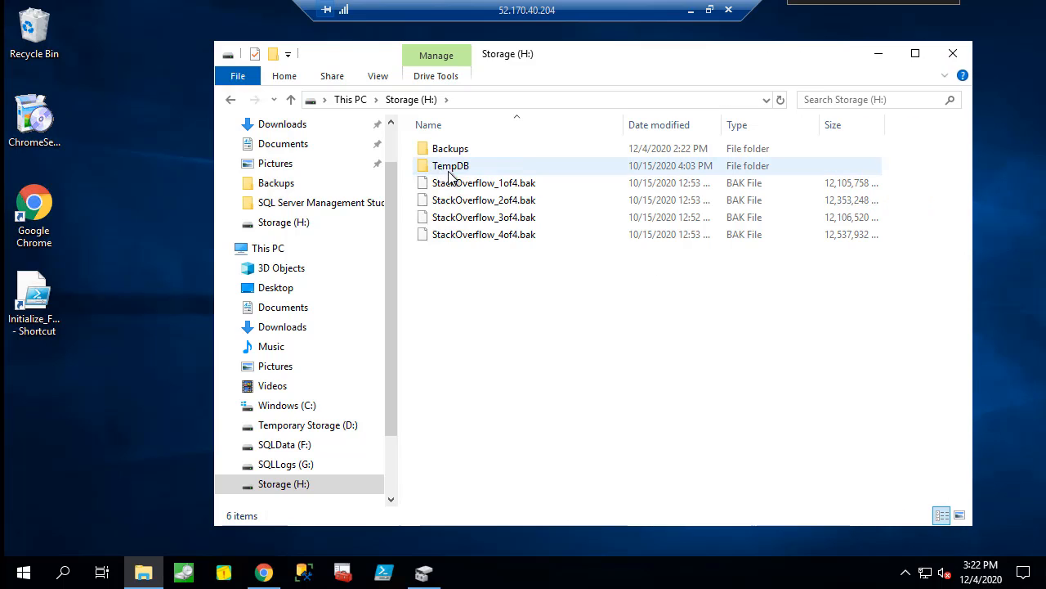
{"action": "double_click", "coordinate": [451, 167]}
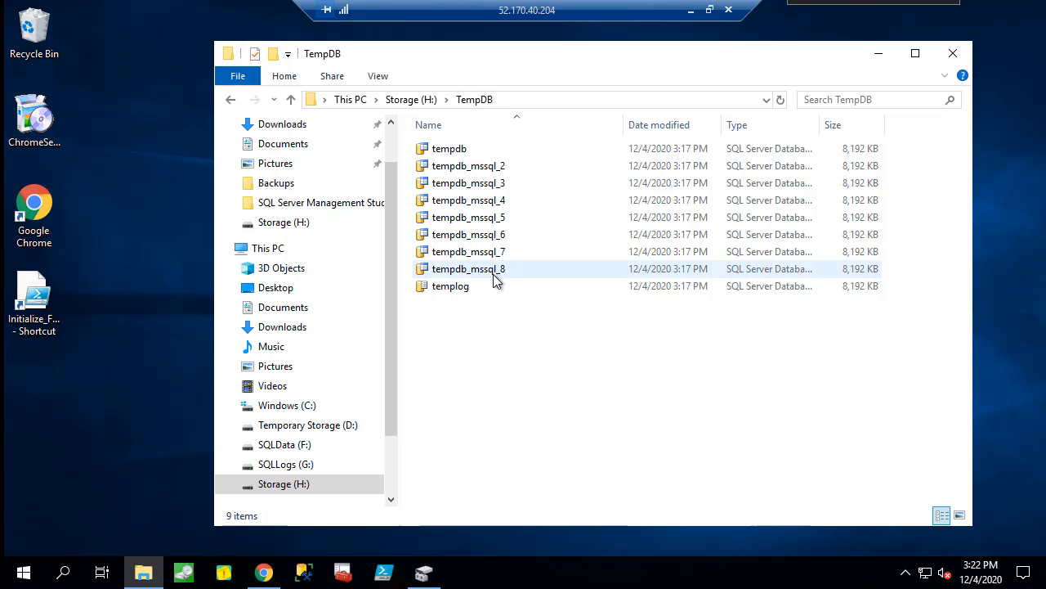
Step: Check the state of the SQL Server service in SQL Server Configuration Manager and move that window out of the way
{"action": "left_click", "coordinate": [340, 574]}
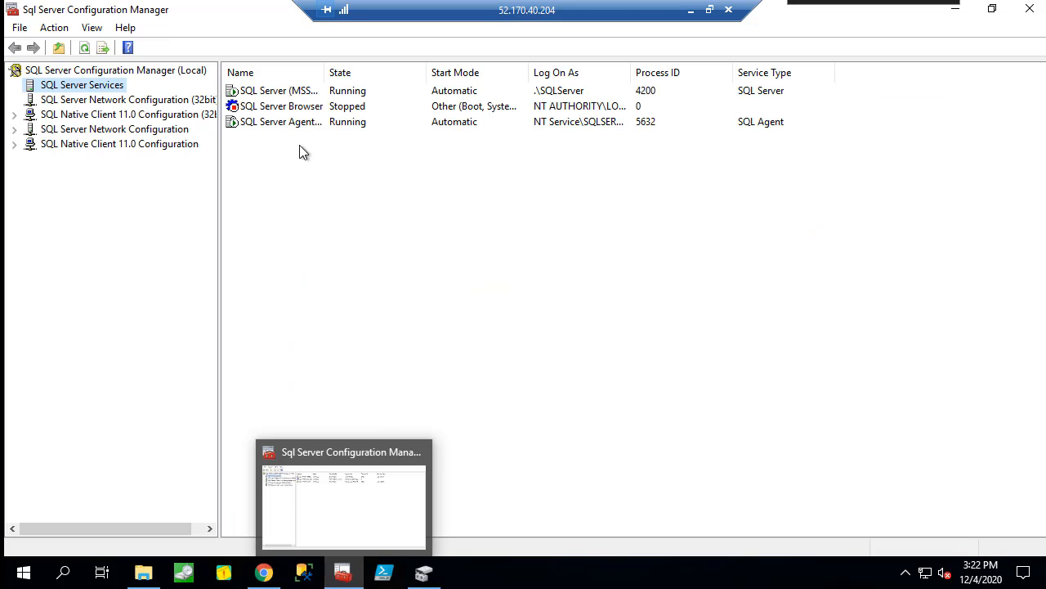
{"action": "left_click", "coordinate": [283, 94]}
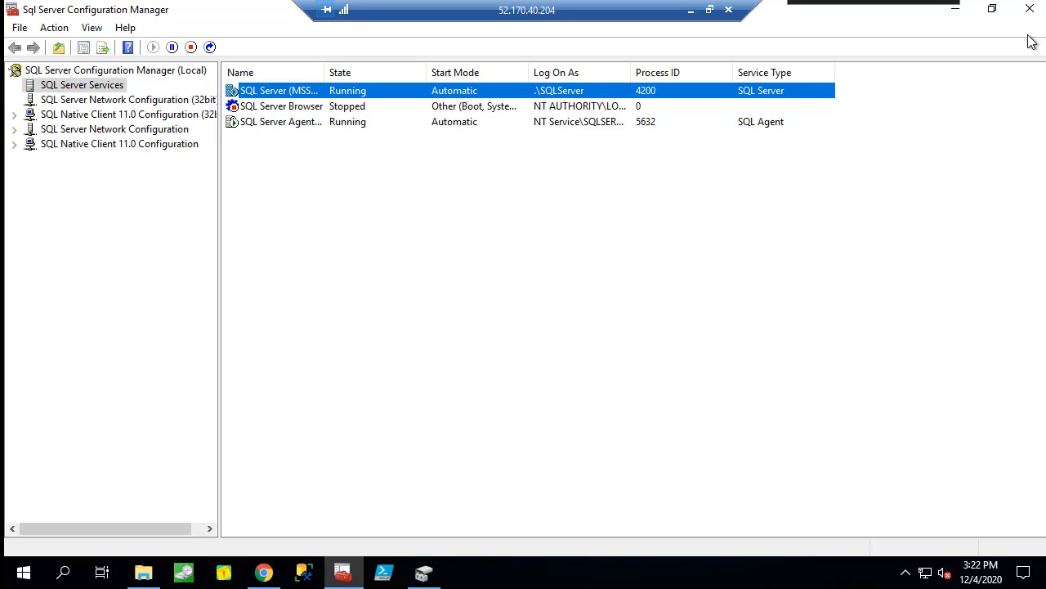
{"action": "left_click", "coordinate": [971, 14]}
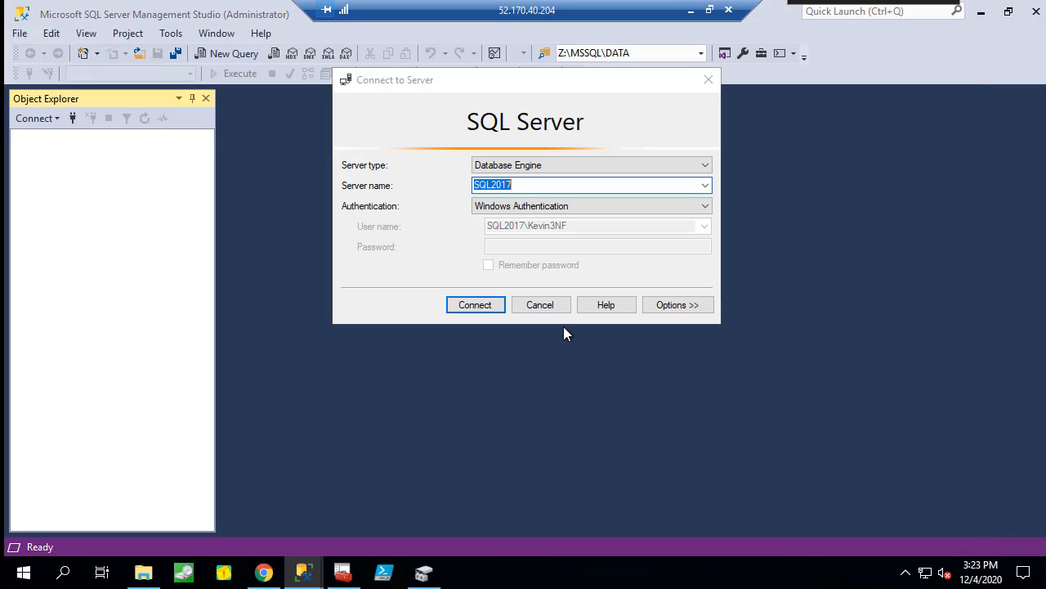
Step: Connect to SQL2017 with Windows Authentication, widen Object Explorer, and expand the Databases and SQL Server Agent nodes
{"action": "left_click", "coordinate": [482, 305]}
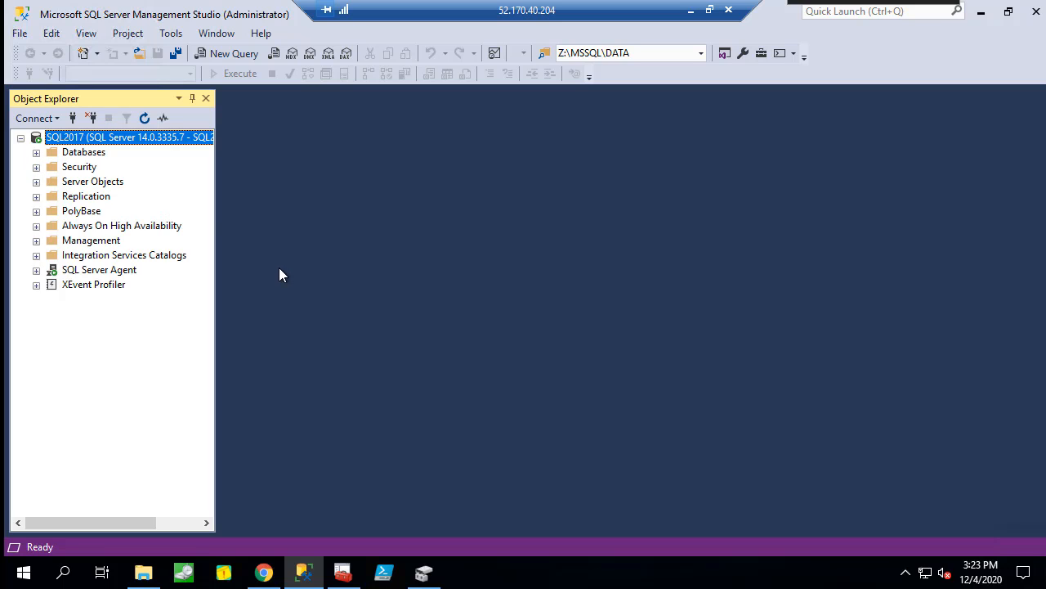
{"action": "left_click_drag", "start_coordinate": [218, 214], "coordinate": [251, 222]}
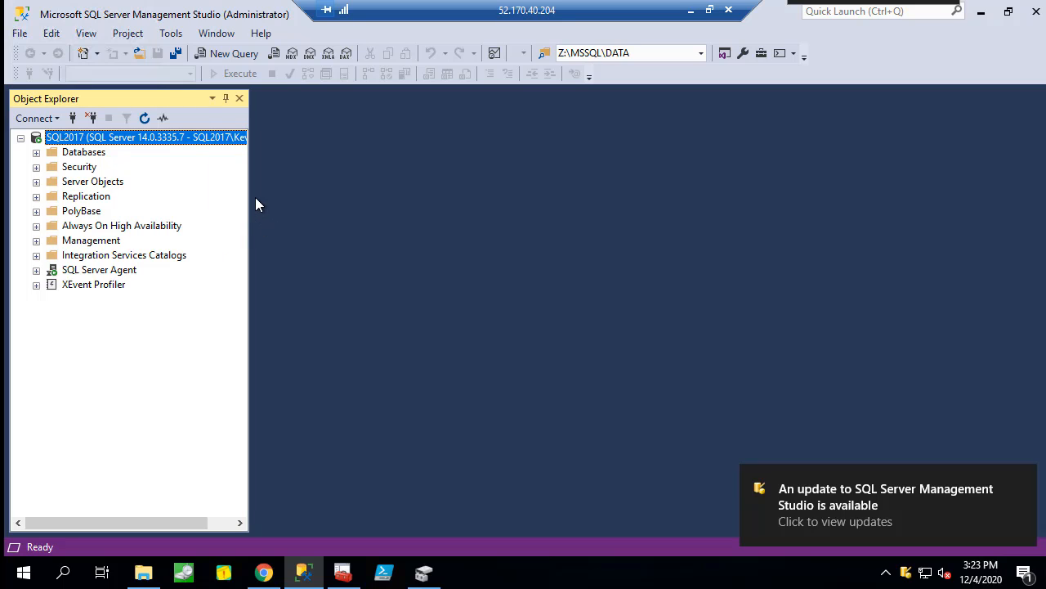
{"action": "left_click", "coordinate": [36, 152]}
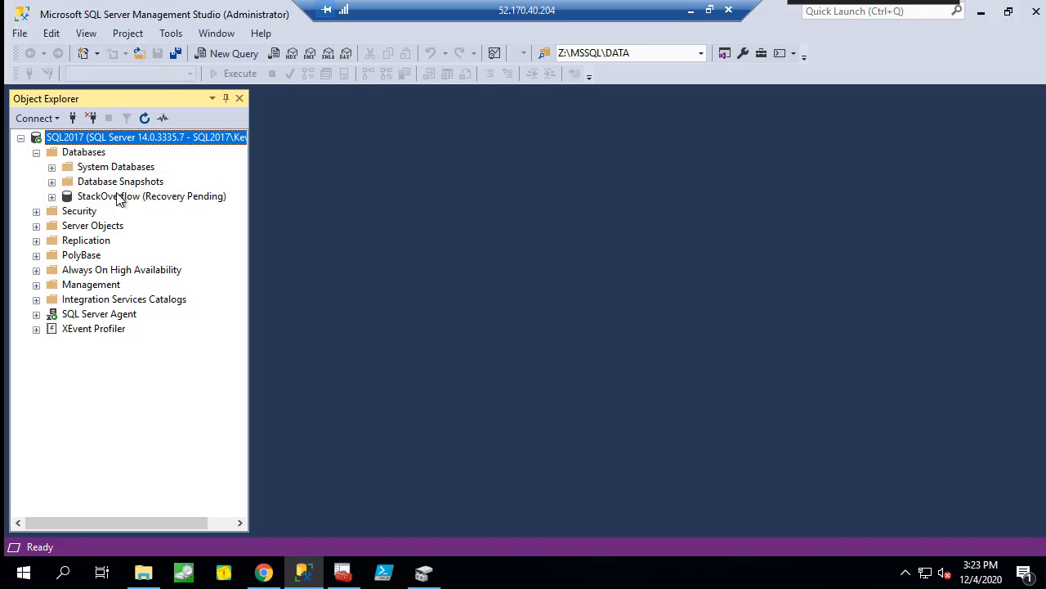
{"action": "left_click", "coordinate": [36, 314]}
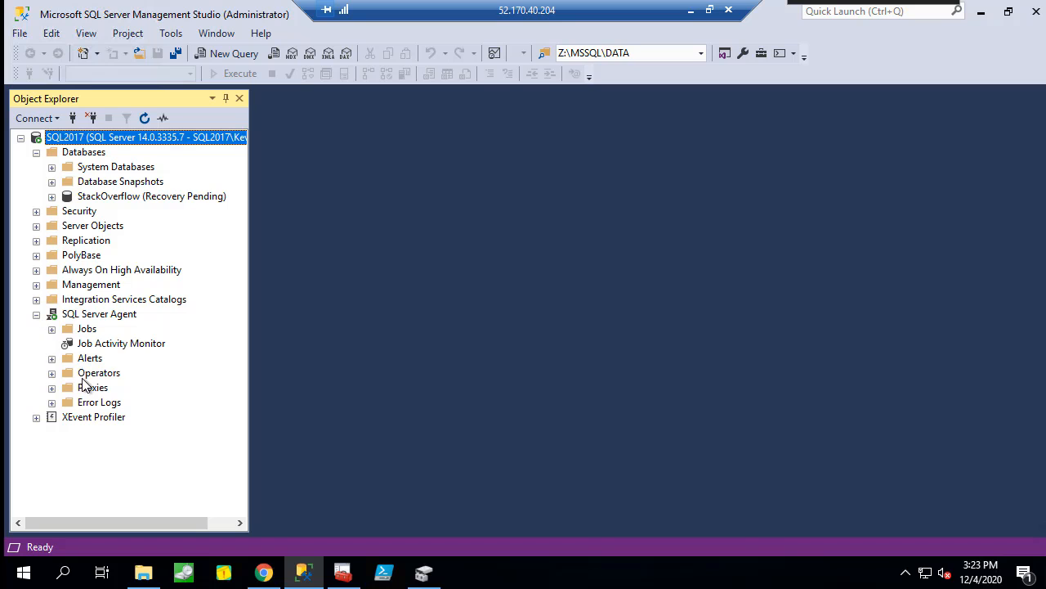
Step: Start the RestoreStack job under SQL Server Agent and refresh the Databases node
{"action": "left_click", "coordinate": [52, 329]}
{"action": "right_click", "coordinate": [105, 360]}
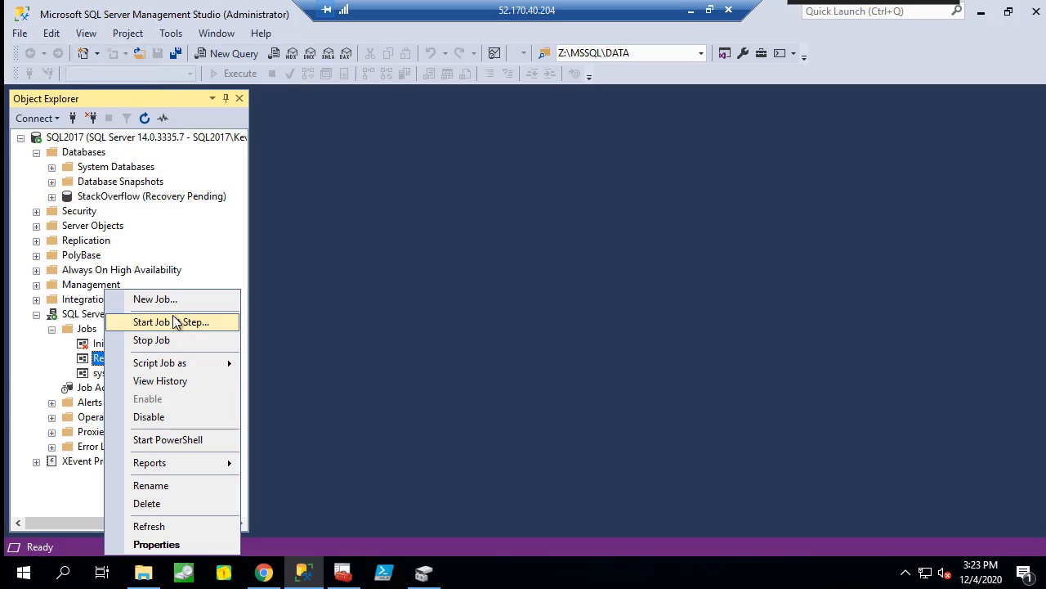
{"action": "left_click", "coordinate": [172, 322]}
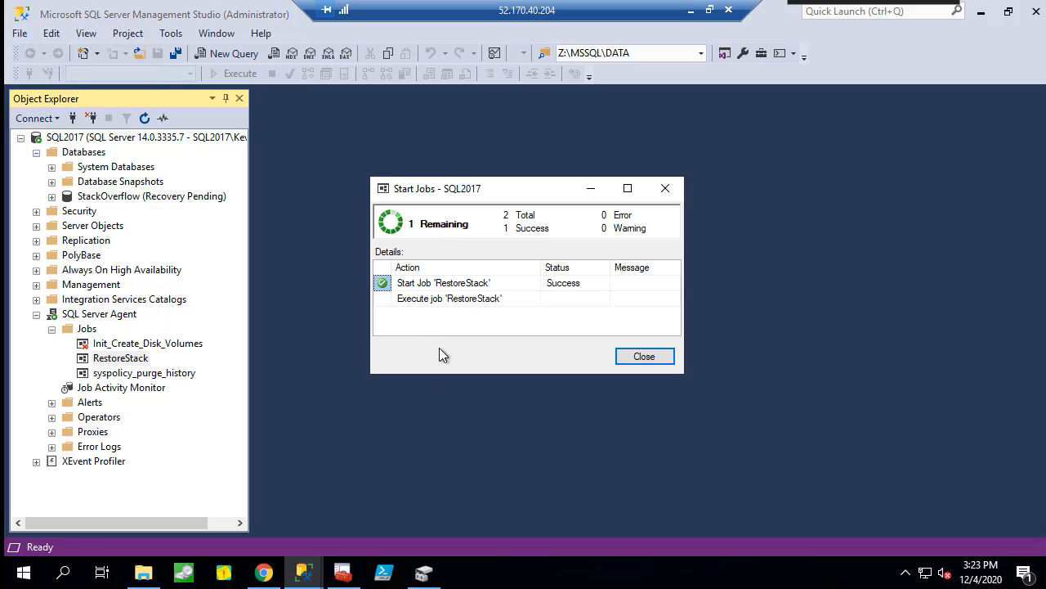
{"action": "right_click", "coordinate": [80, 154]}
{"action": "left_click", "coordinate": [137, 354]}
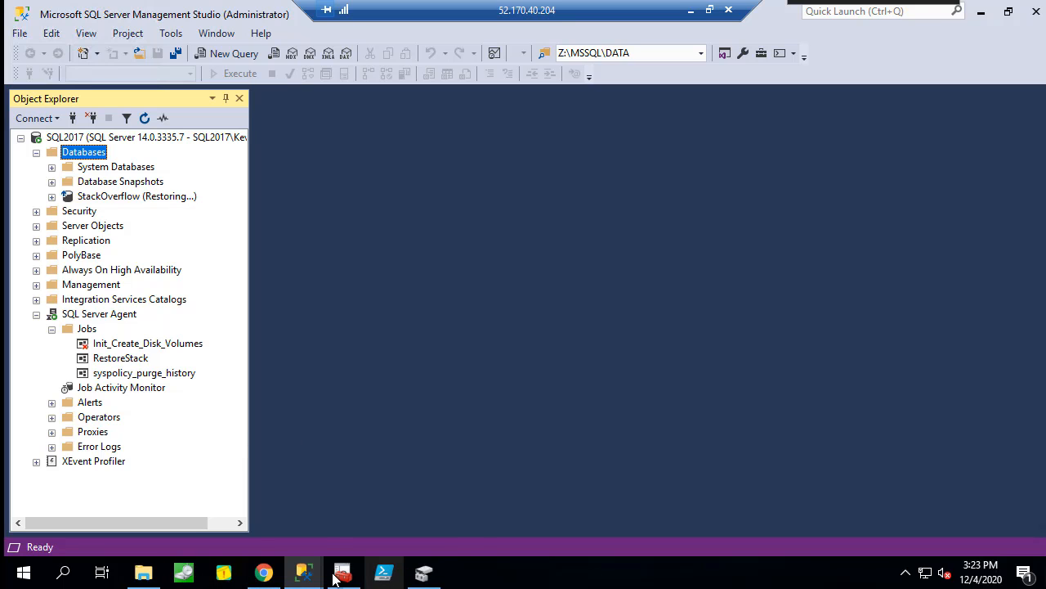
Step: Bring back the Start Jobs window for RestoreStack and close it
{"action": "mouse_move", "coordinate": [302, 572]}
{"action": "left_click", "coordinate": [401, 521]}
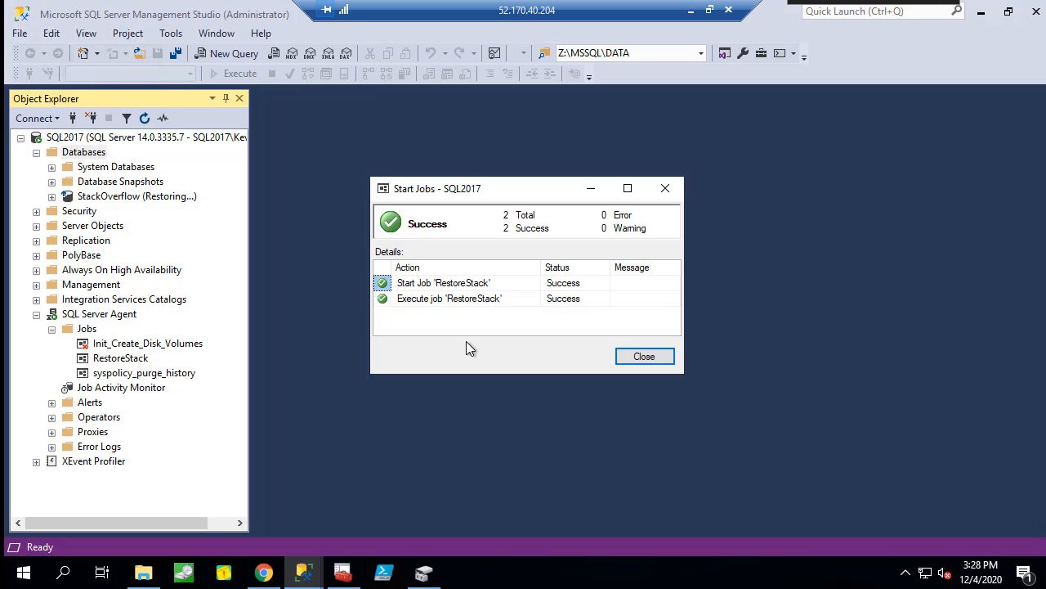
{"action": "left_click", "coordinate": [662, 360]}
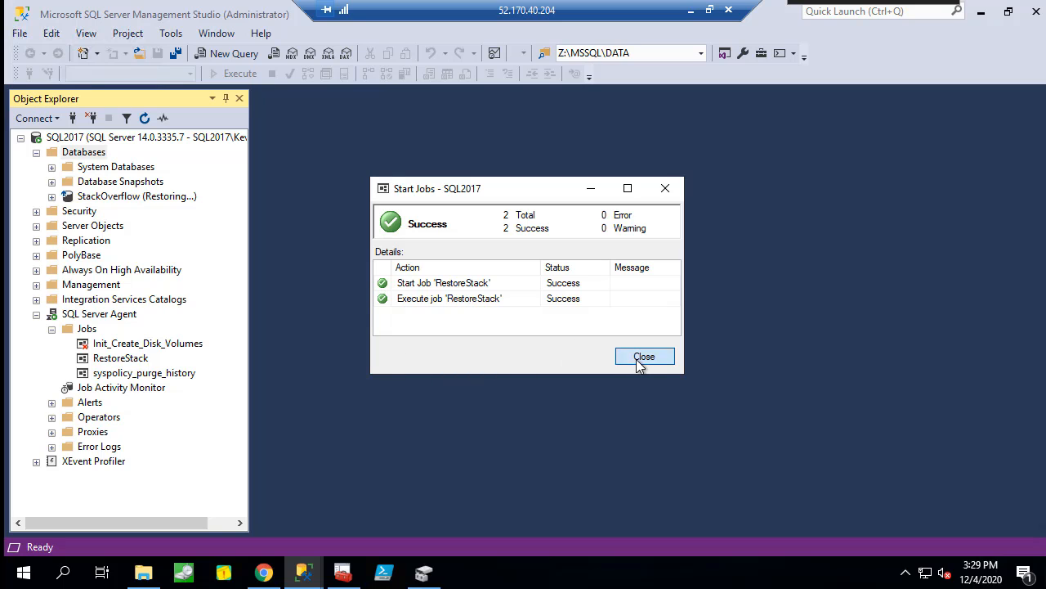
{"action": "left_click", "coordinate": [662, 360]}
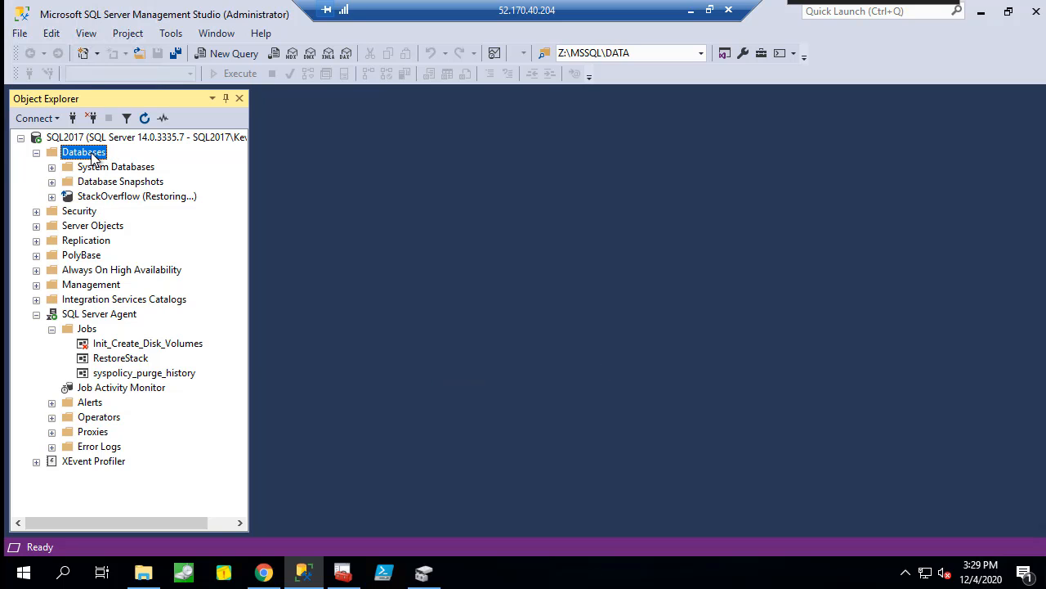
Step: Refresh the Databases node and expand the StackOverflow database
{"action": "right_click", "coordinate": [93, 153]}
{"action": "left_click", "coordinate": [138, 354]}
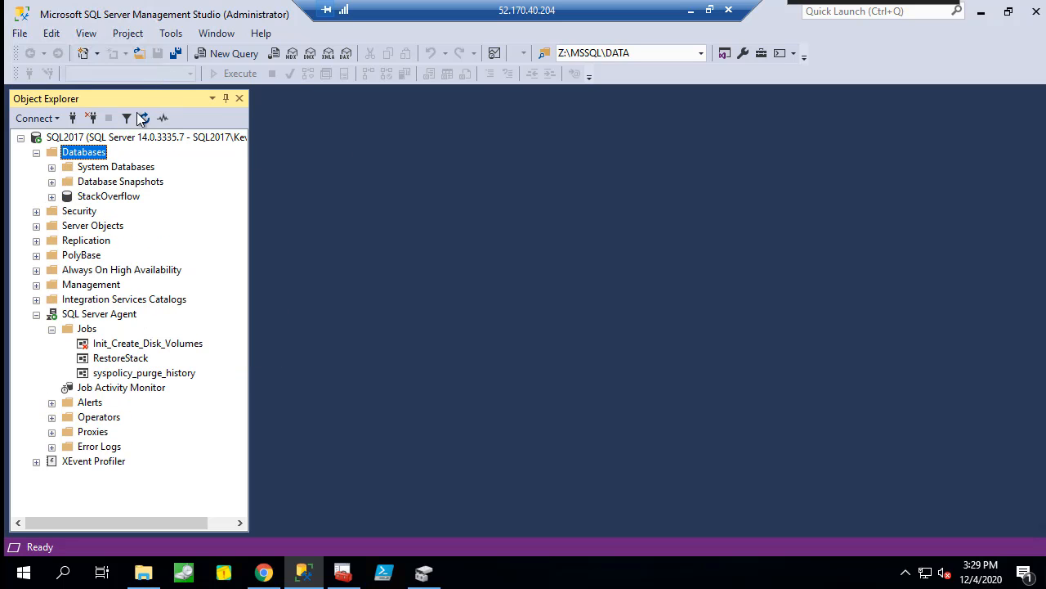
{"action": "left_click", "coordinate": [51, 196]}
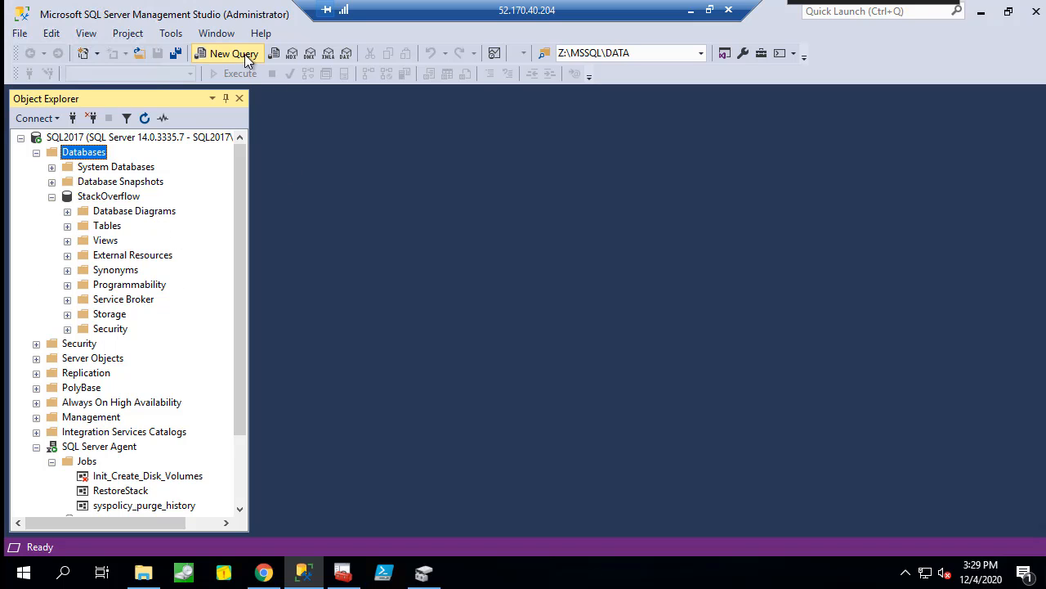
Step: Run "Select top 1 * from users --watch this fail" against StackOverflow in a new query
{"action": "left_click", "coordinate": [234, 54]}
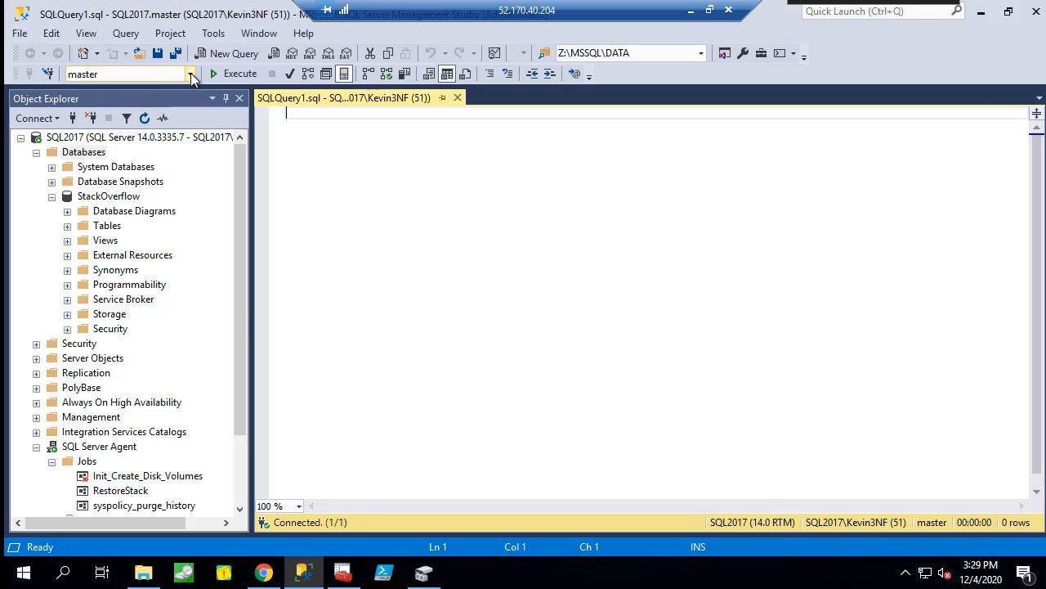
{"action": "left_click", "coordinate": [191, 73]}
{"action": "left_click", "coordinate": [110, 141]}
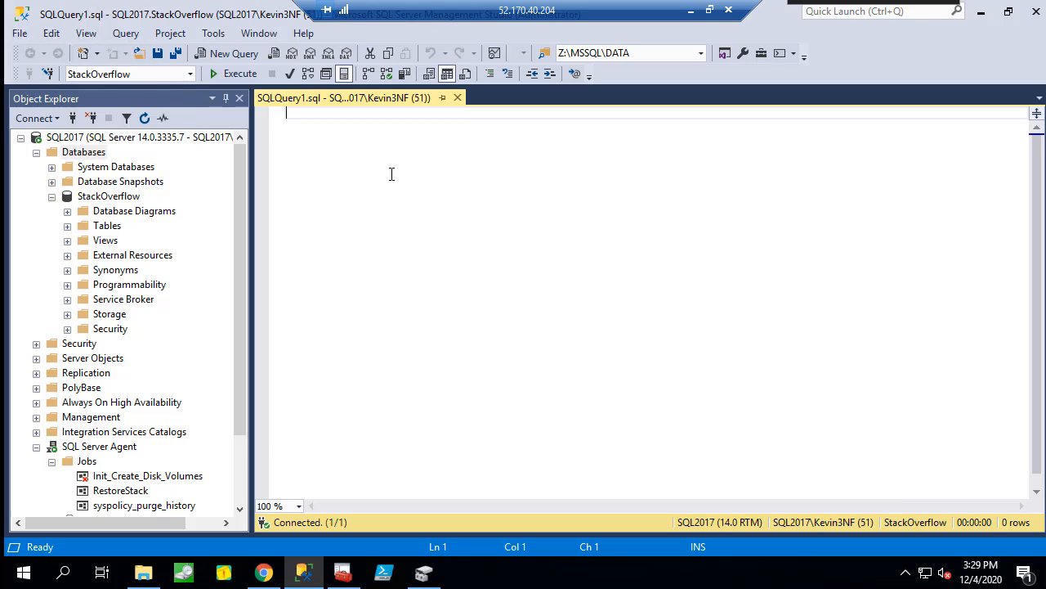
{"action": "type", "text": "Select to p1"}
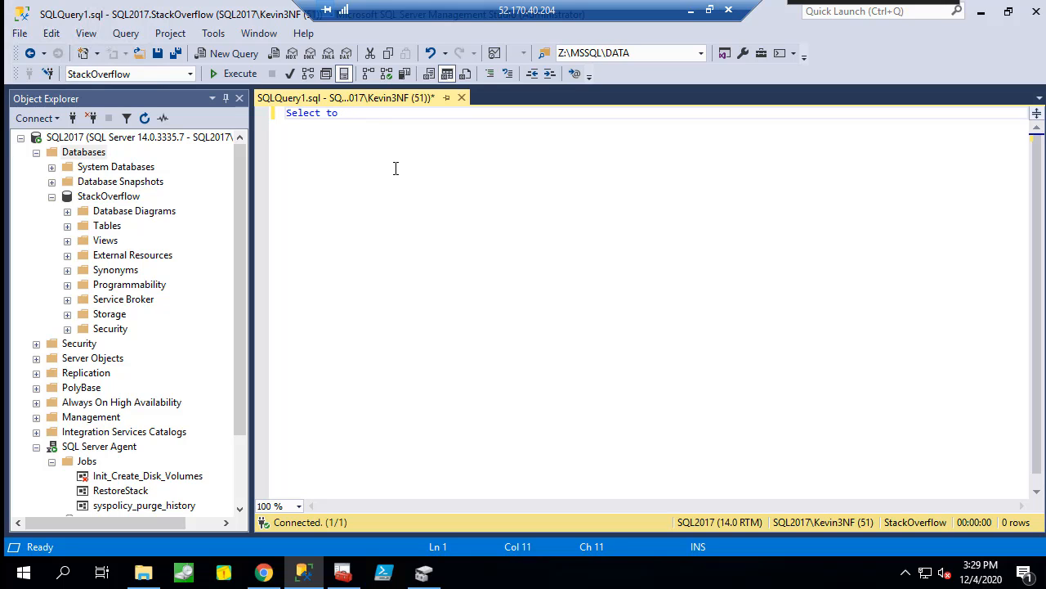
{"action": "key", "text": "BackSpace"}
{"action": "type", "text": "p 1 * from users --watch this fail"}
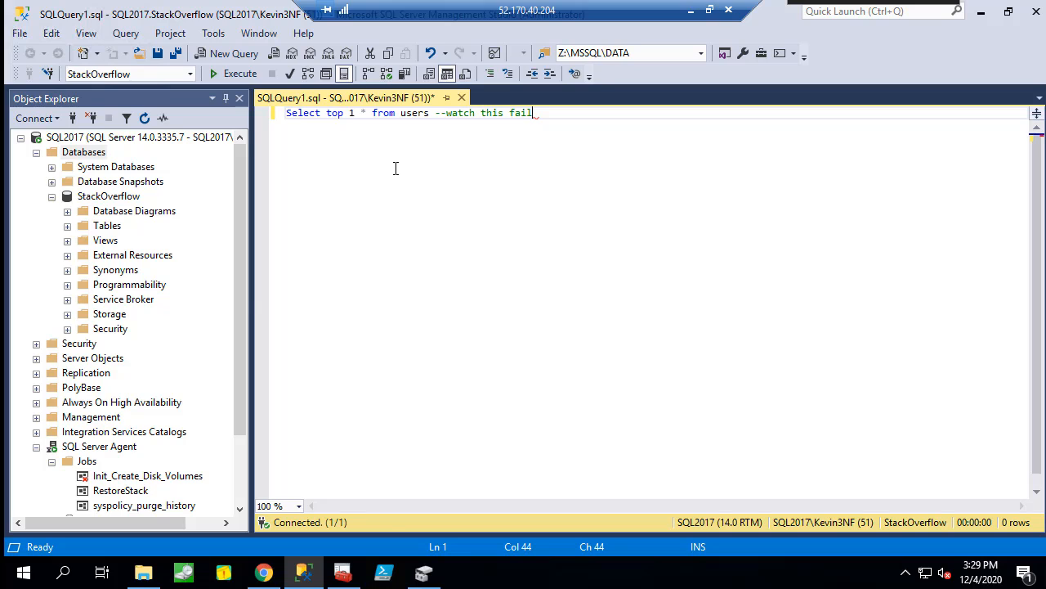
{"action": "key", "text": "F5"}
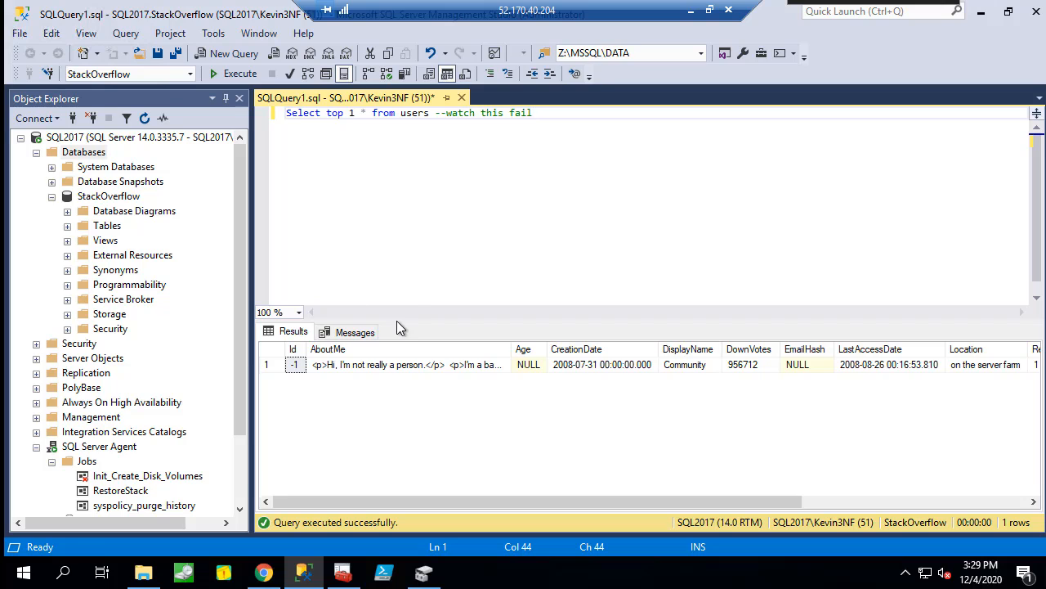
Step: Capitalize the table name in the query as Users
{"action": "left_click", "coordinate": [401, 115]}
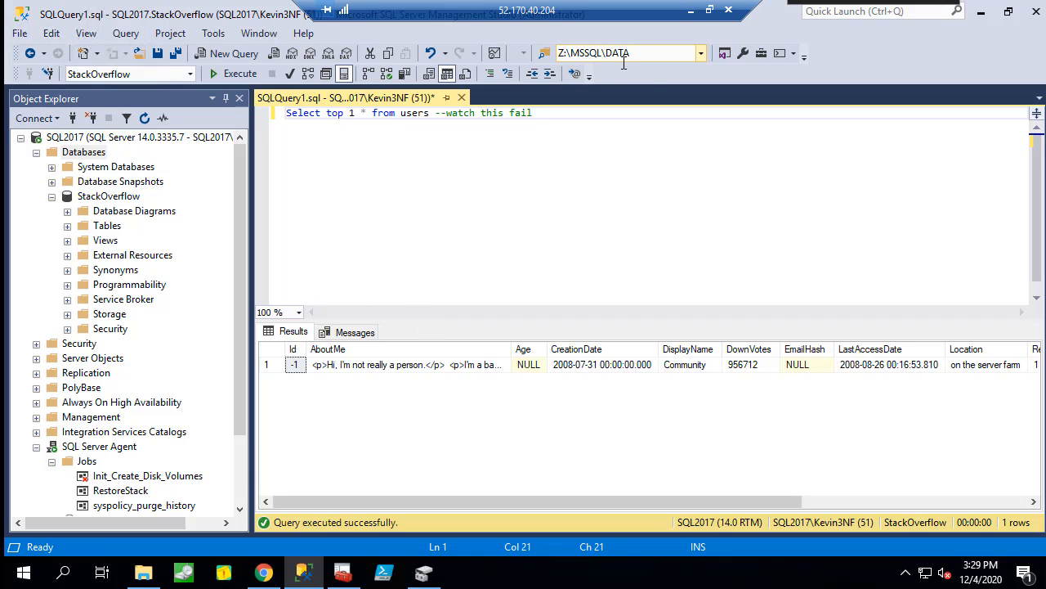
{"action": "key", "text": "Delete"}
{"action": "type", "text": "U"}
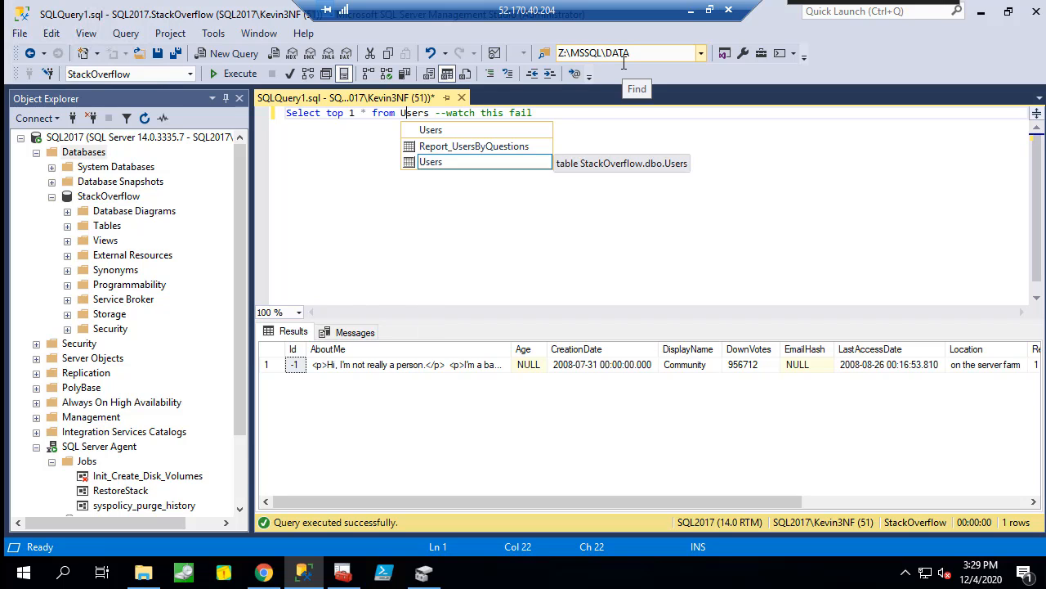
{"action": "key", "text": "Tab"}
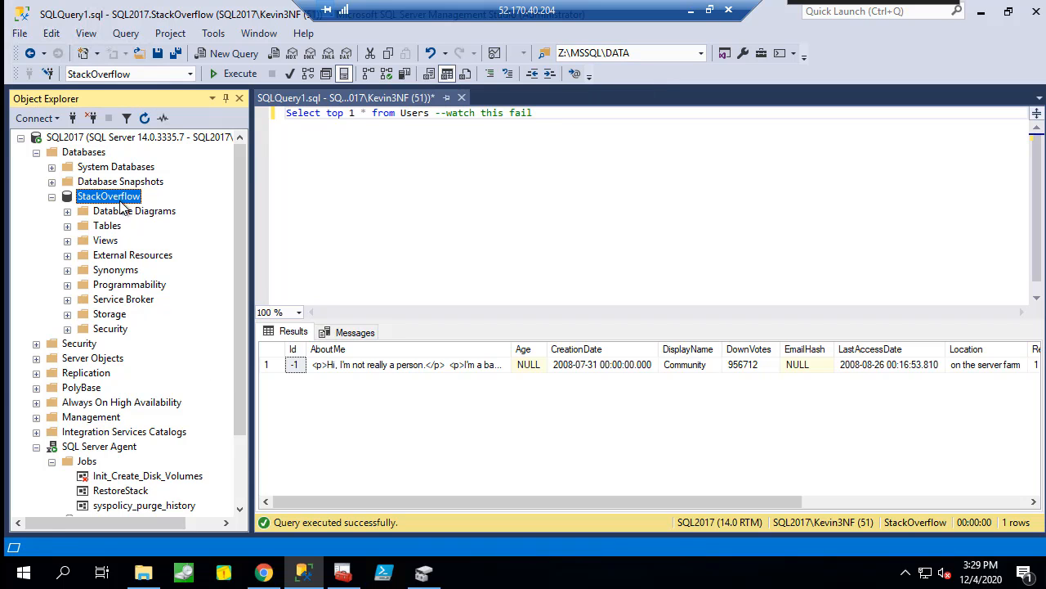
Step: Check the status and size of StackOverflow in its database properties and dismiss the dialog
{"action": "right_click", "coordinate": [121, 198]}
{"action": "left_click", "coordinate": [169, 452]}
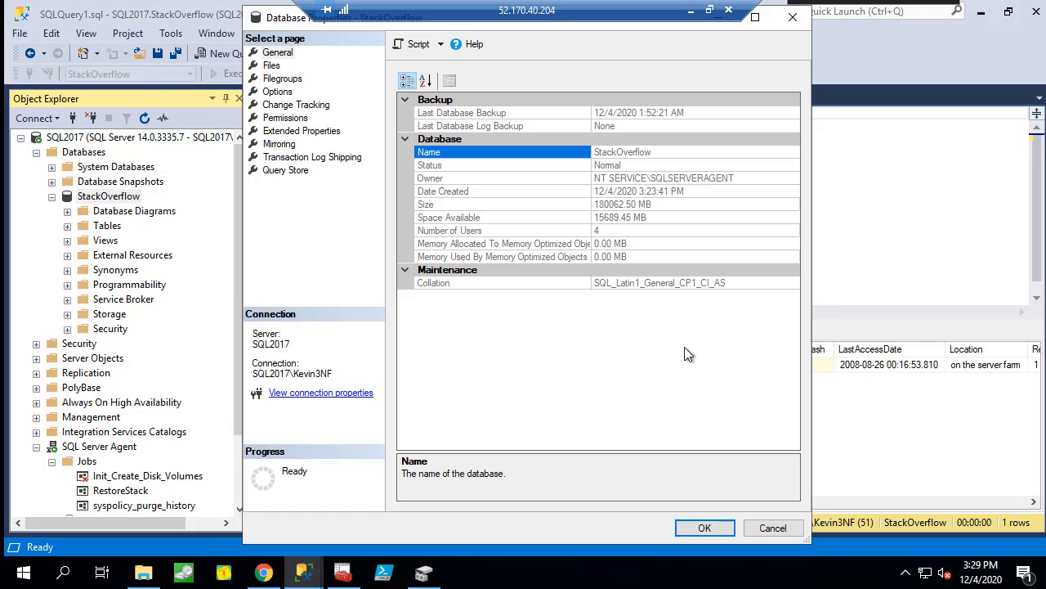
{"action": "left_click", "coordinate": [777, 528]}
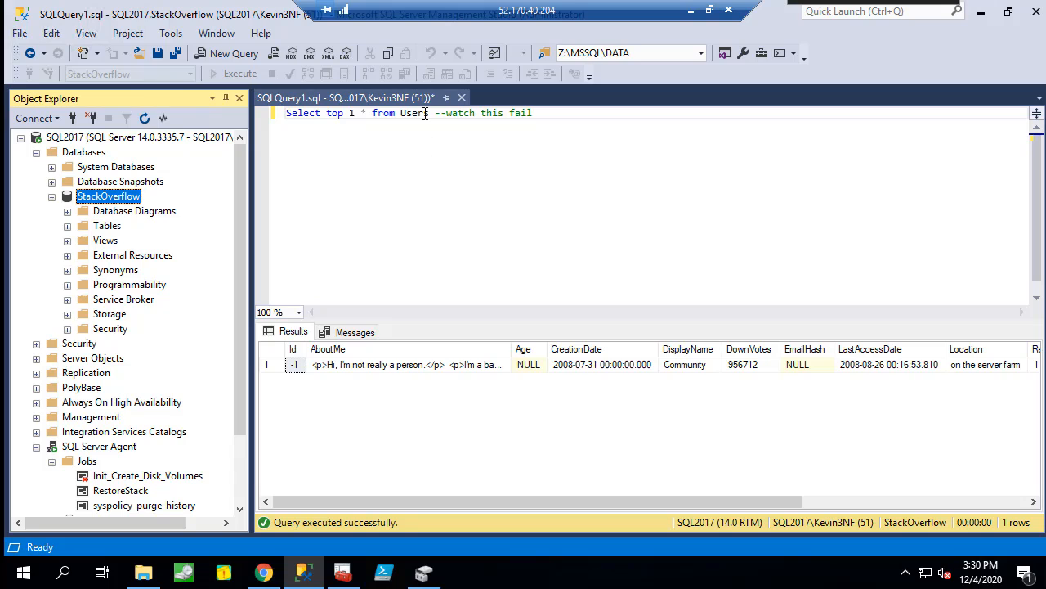
Step: Close the SQLQuery1.sql query without saving it
{"action": "mouse_move", "coordinate": [416, 115]}
{"action": "left_click", "coordinate": [461, 97]}
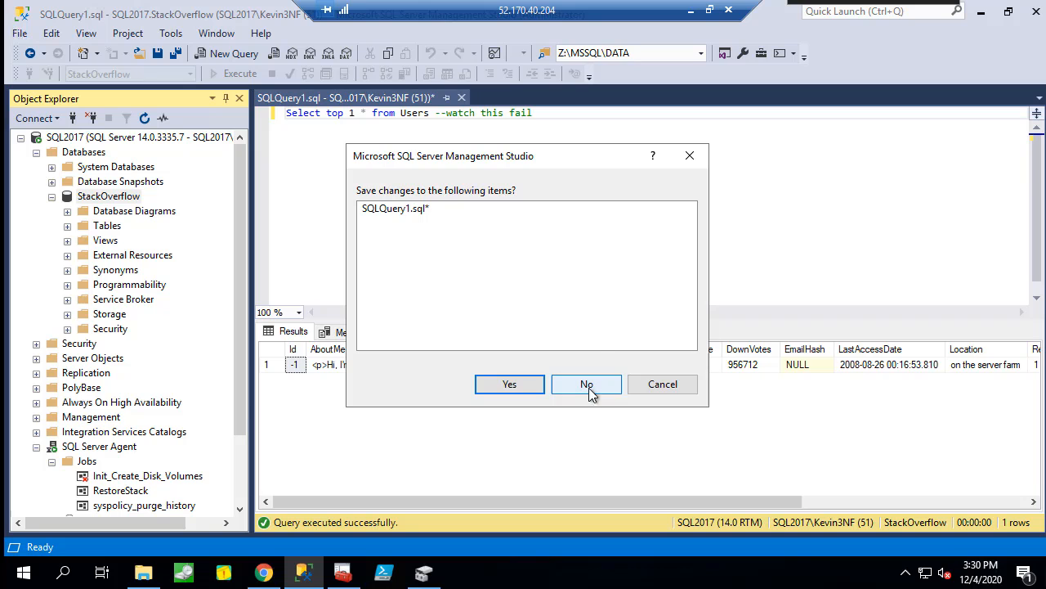
{"action": "left_click", "coordinate": [587, 384]}
Step: Examine the SQL2017 server properties, clearing the connection bar from the dialog, and check the default file locations under Database Settings
{"action": "right_click", "coordinate": [61, 139]}
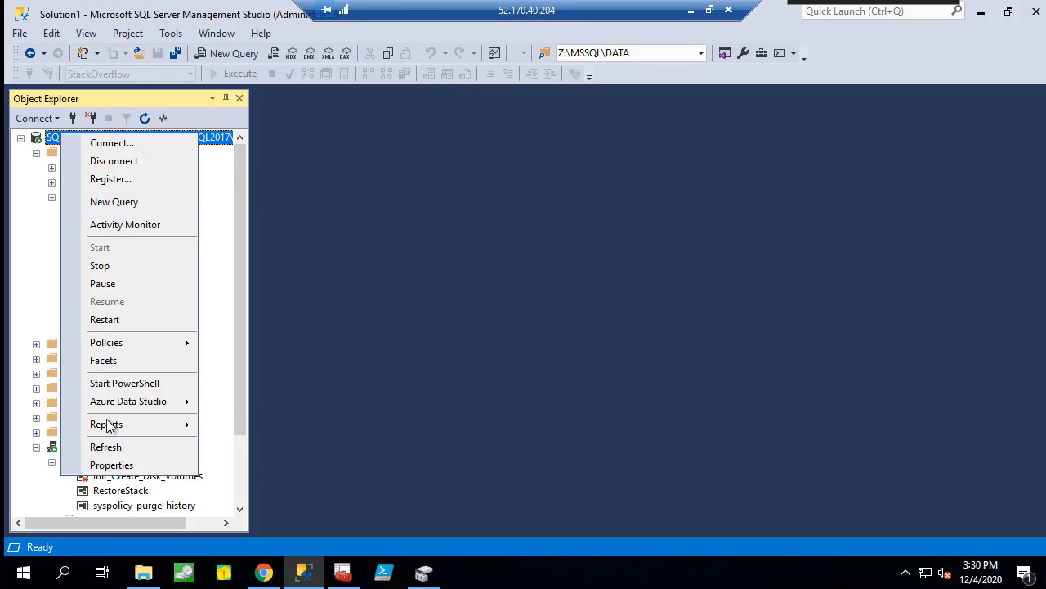
{"action": "left_click", "coordinate": [111, 466]}
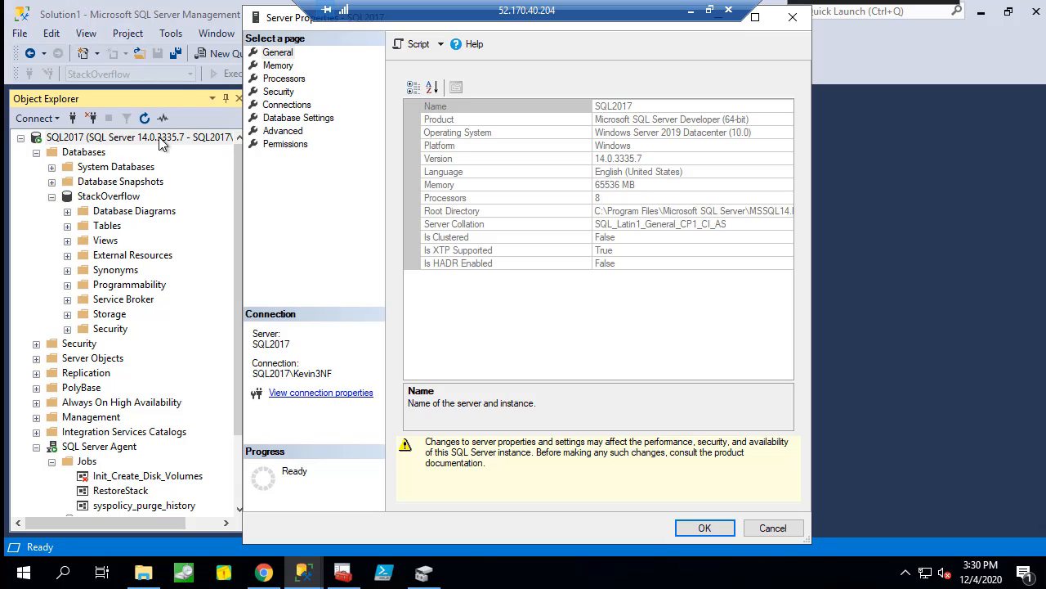
{"action": "left_click_drag", "start_coordinate": [433, 4], "coordinate": [186, 4]}
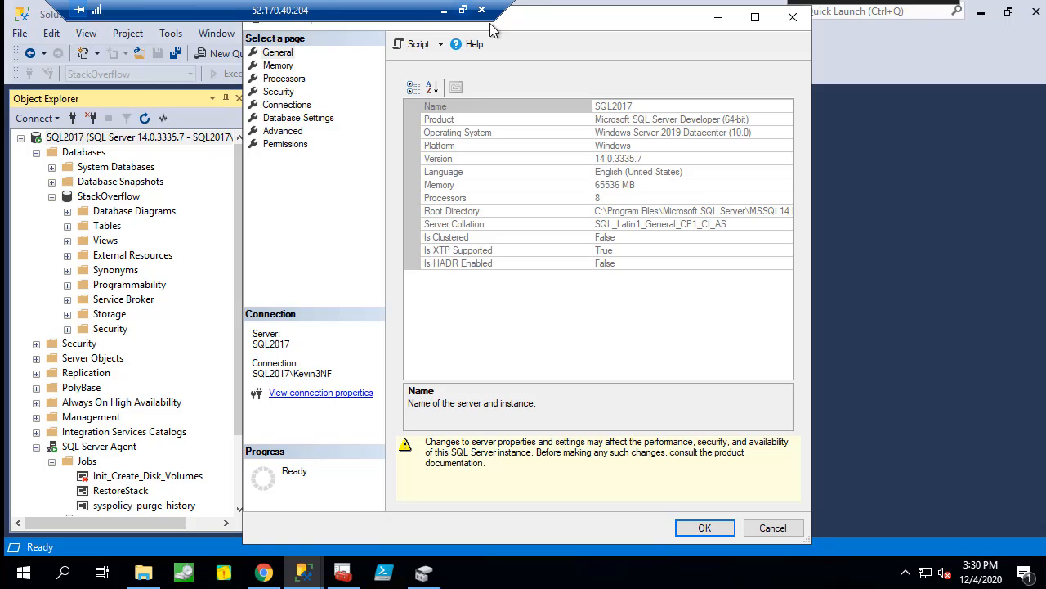
{"action": "left_click_drag", "start_coordinate": [565, 17], "coordinate": [576, 50]}
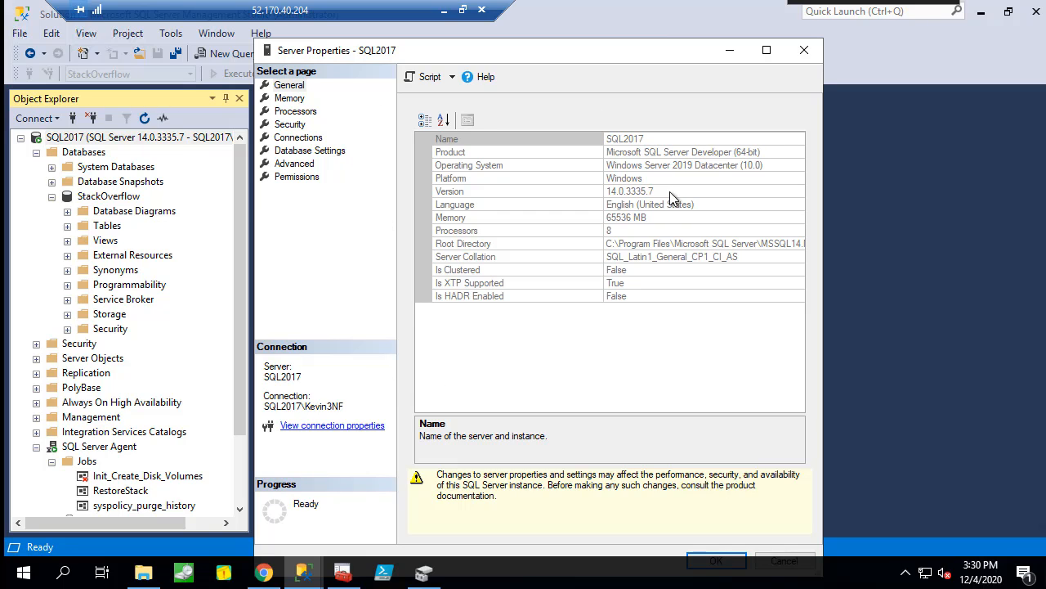
{"action": "left_click", "coordinate": [310, 150]}
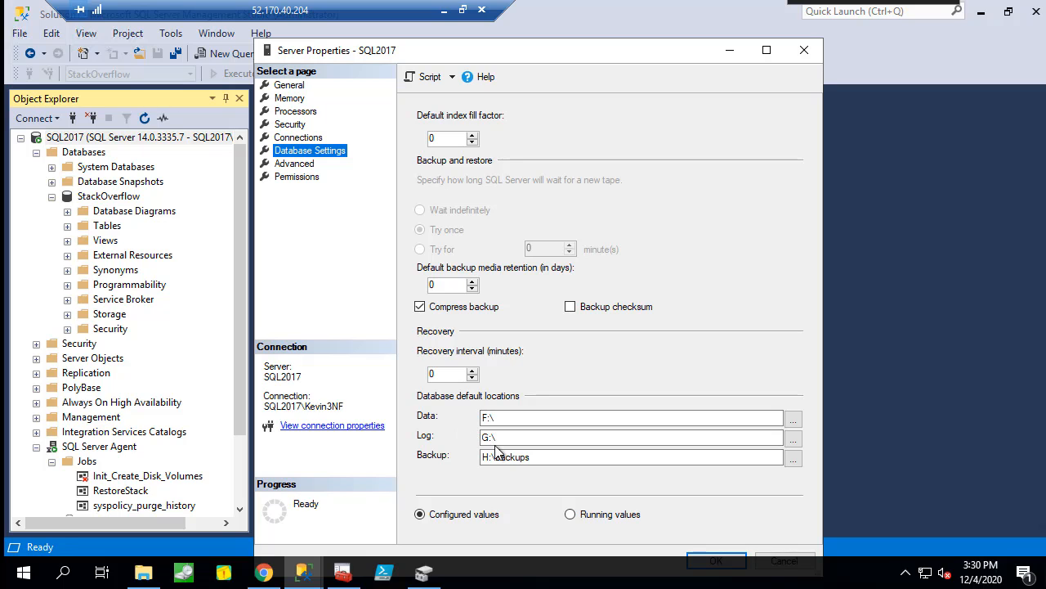
Step: Expand System Databases, check the file paths of the master database in its properties, and dismiss the dialog
{"action": "left_click", "coordinate": [51, 167]}
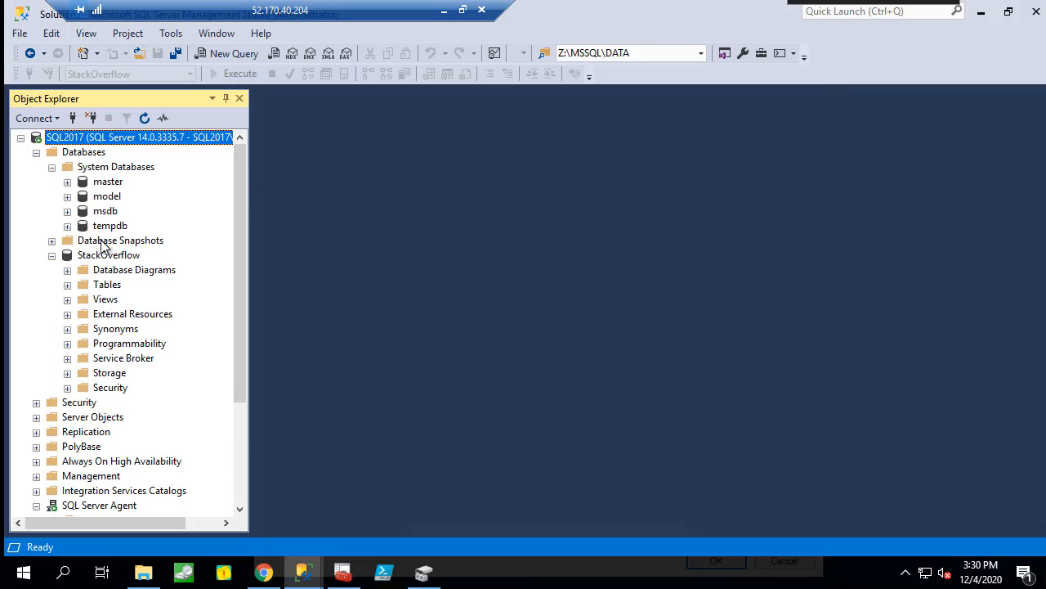
{"action": "right_click", "coordinate": [107, 183]}
{"action": "left_click", "coordinate": [155, 345]}
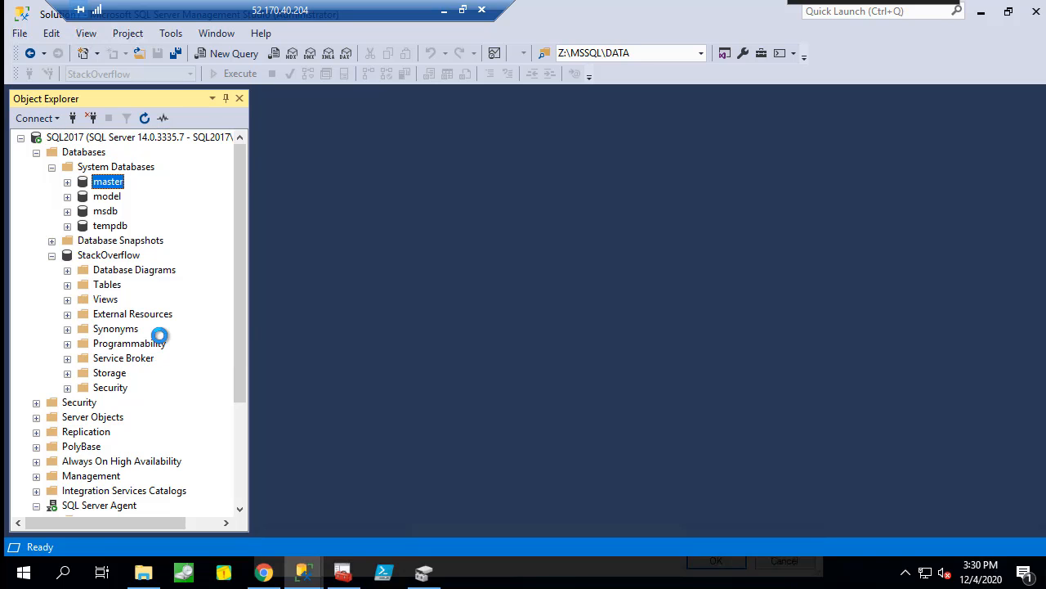
{"action": "left_click", "coordinate": [272, 66]}
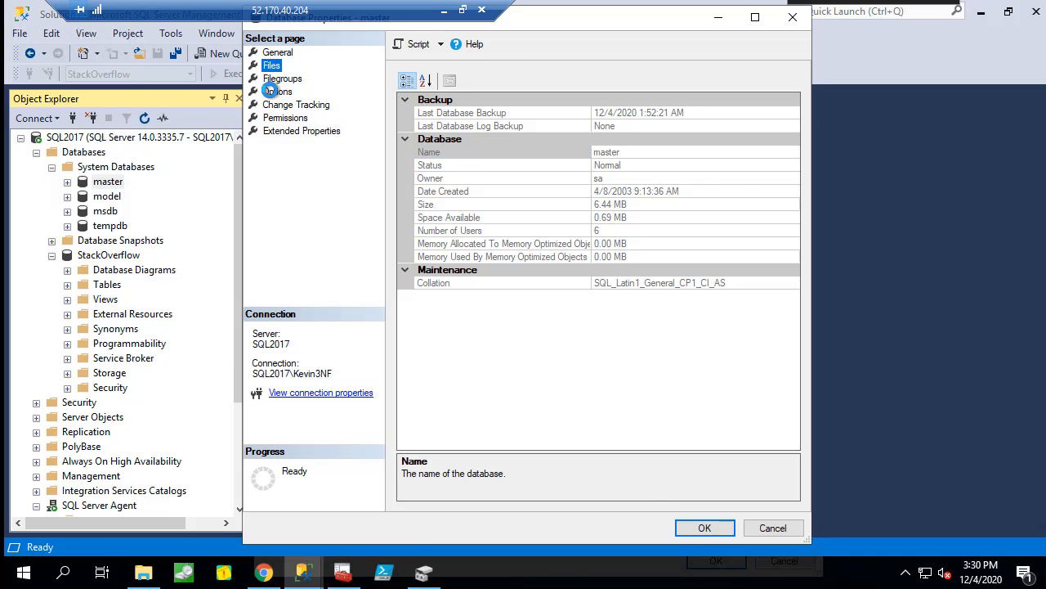
{"action": "left_click_drag", "start_coordinate": [517, 469], "coordinate": [712, 499]}
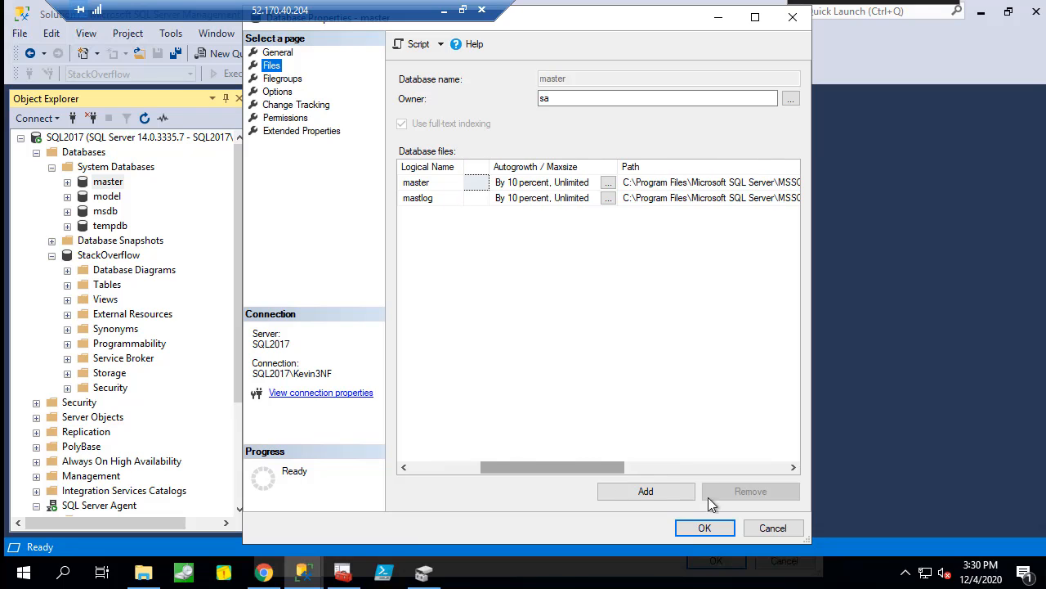
{"action": "left_click", "coordinate": [785, 529]}
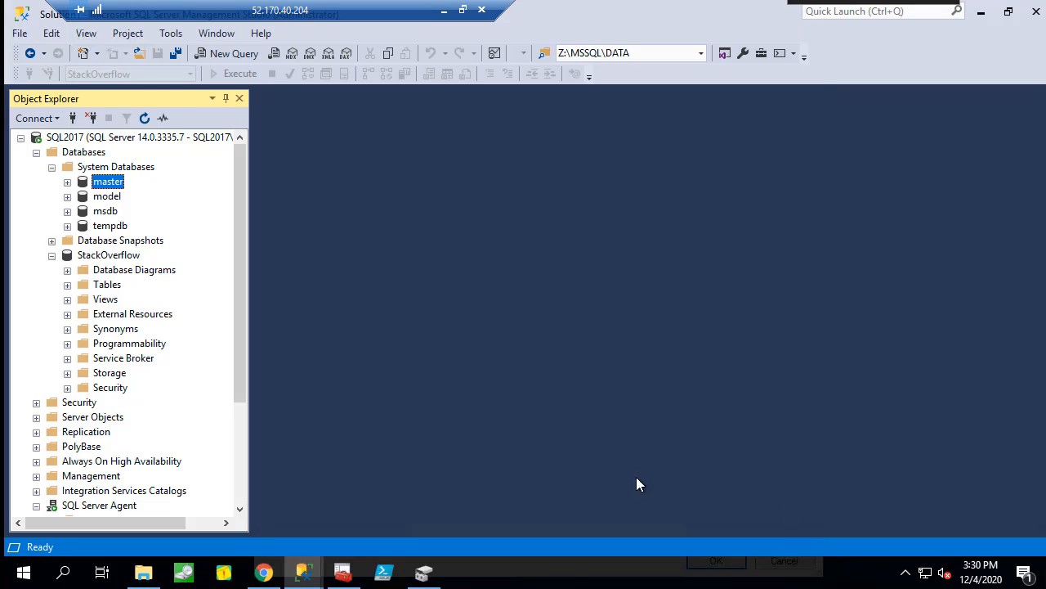
Step: Switch to File Explorer to review the tempdb files in the TempDB folder on Storage (H:), and minimize it
{"action": "left_click", "coordinate": [144, 572]}
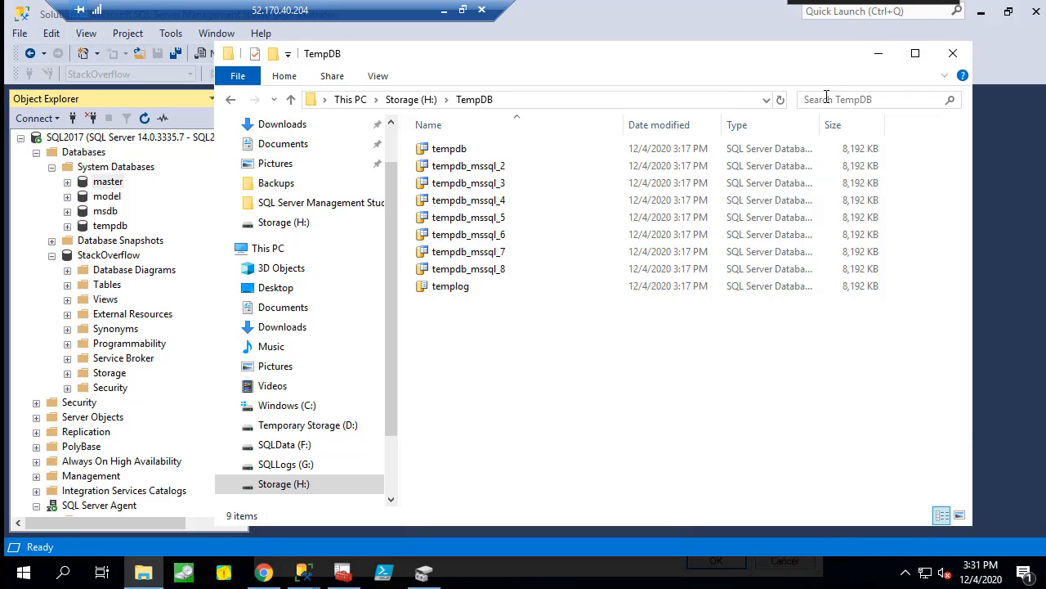
{"action": "left_click", "coordinate": [878, 54]}
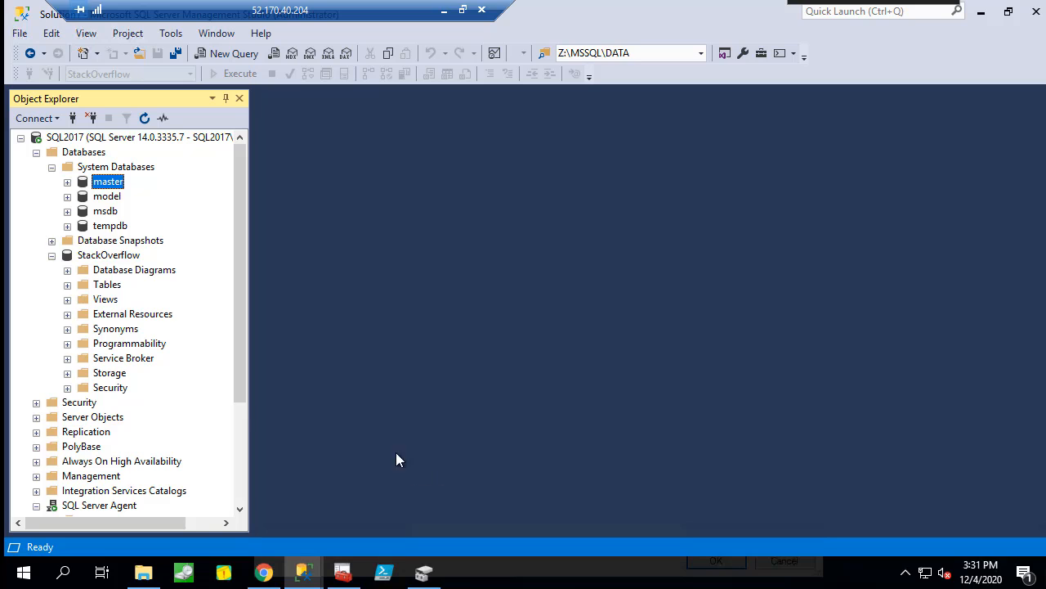
Step: View the RestoreStack job history, compare the run durations, and close the log viewer
{"action": "scroll", "coordinate": [131, 425], "scroll_direction": "down", "scroll_amount": 4}
{"action": "left_click", "coordinate": [121, 403]}
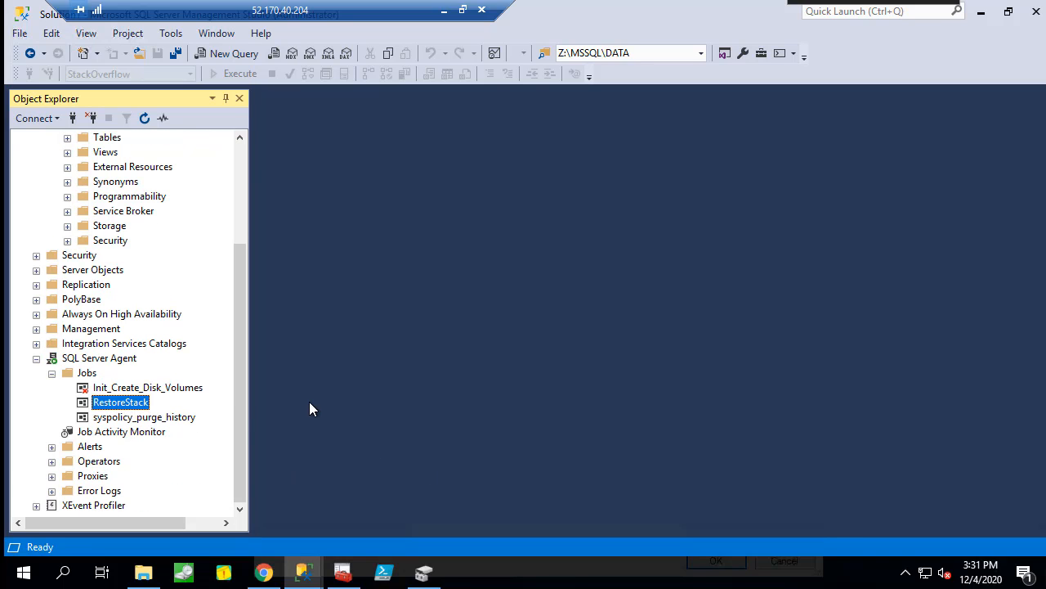
{"action": "right_click", "coordinate": [138, 402]}
{"action": "left_click", "coordinate": [189, 381]}
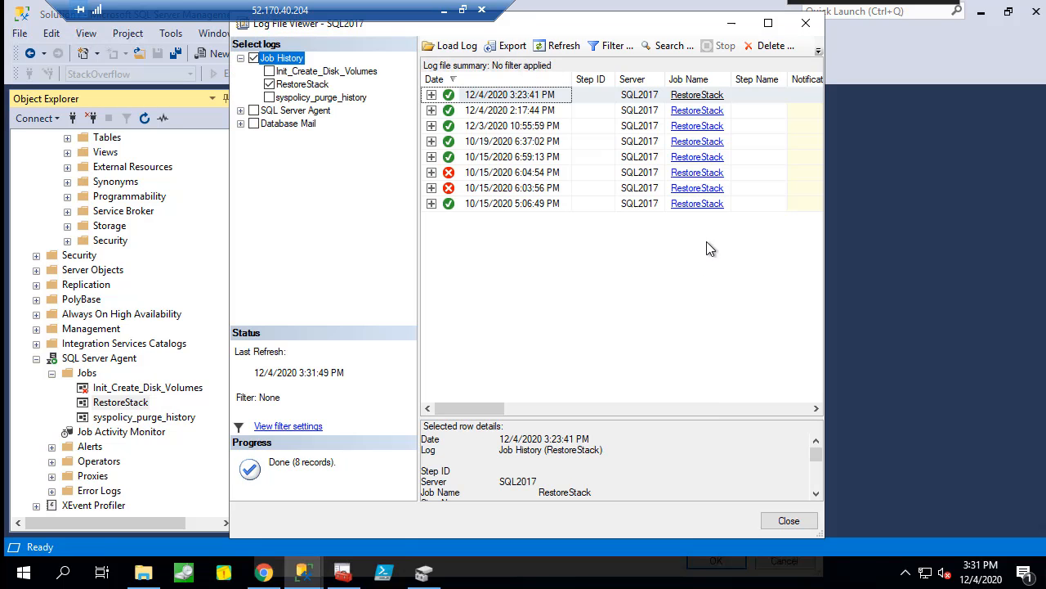
{"action": "left_click_drag", "start_coordinate": [491, 408], "coordinate": [671, 425]}
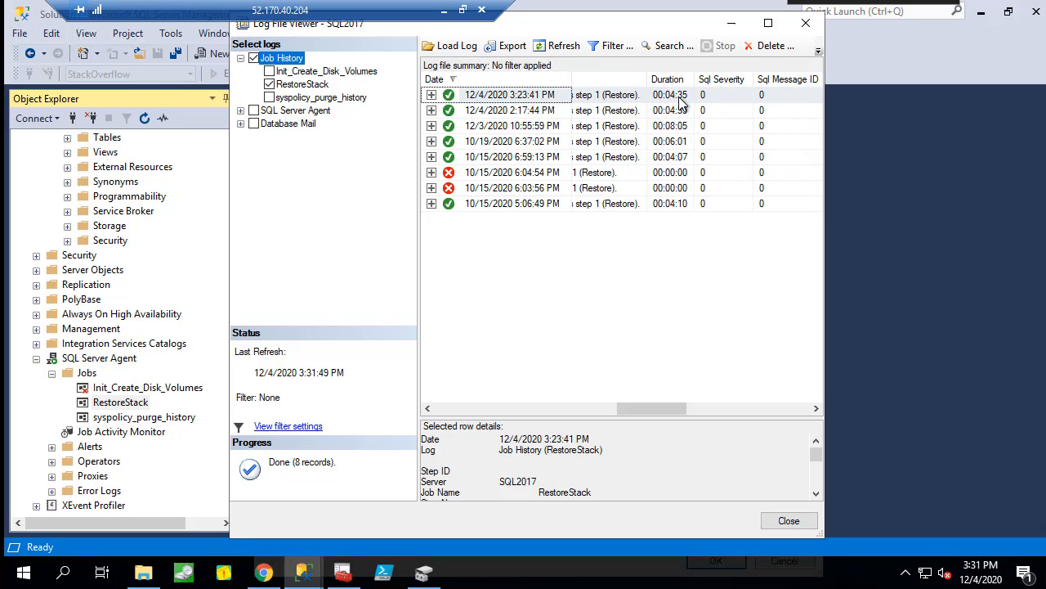
{"action": "left_click", "coordinate": [804, 520]}
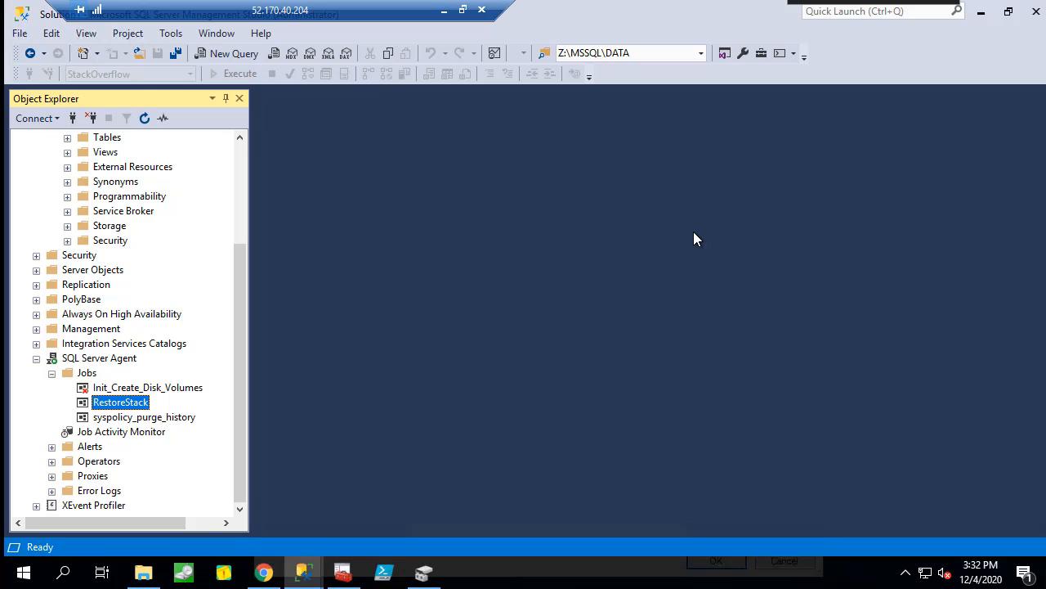
{"action": "right_click", "coordinate": [19, 571]}
{"action": "left_click", "coordinate": [550, 300]}
{"action": "scroll", "coordinate": [166, 264], "scroll_direction": "up", "scroll_amount": 4}
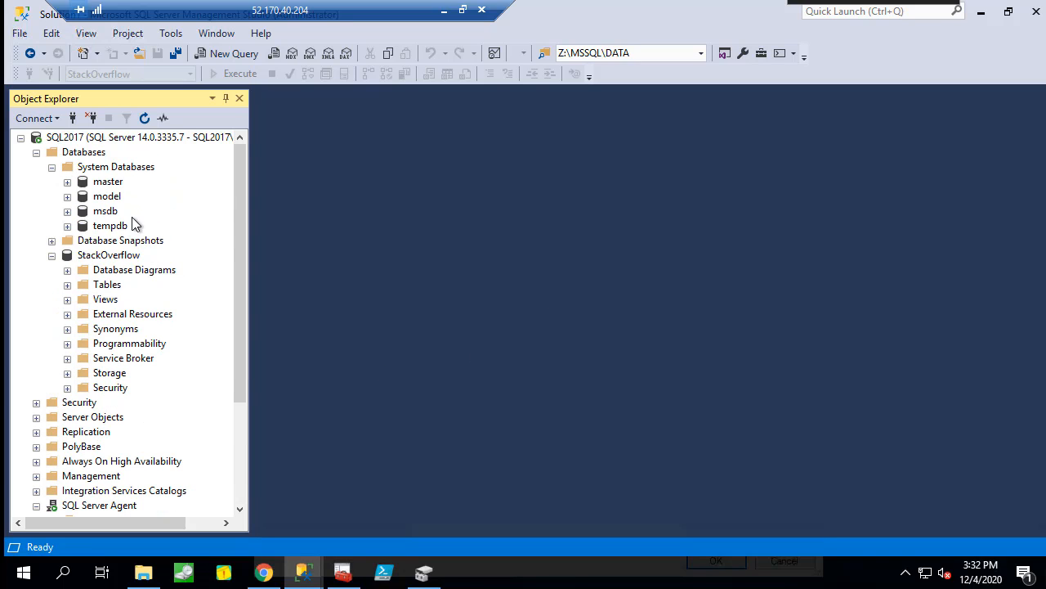
Step: Switch to File Explorer and select the four StackOverflow .bak files on Storage (H:) to check their combined size
{"action": "left_click", "coordinate": [146, 576]}
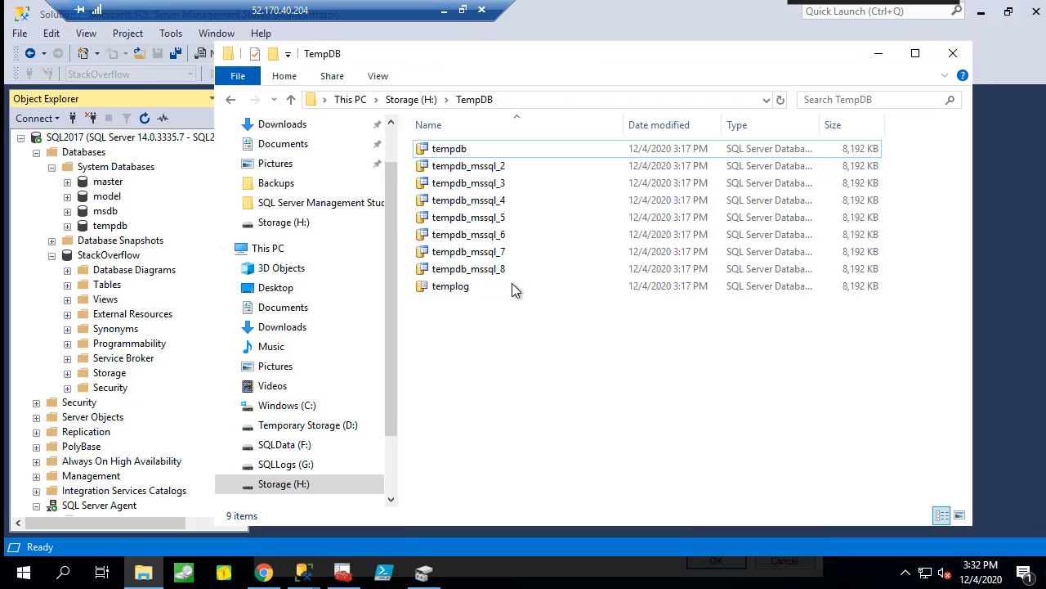
{"action": "left_click", "coordinate": [298, 486]}
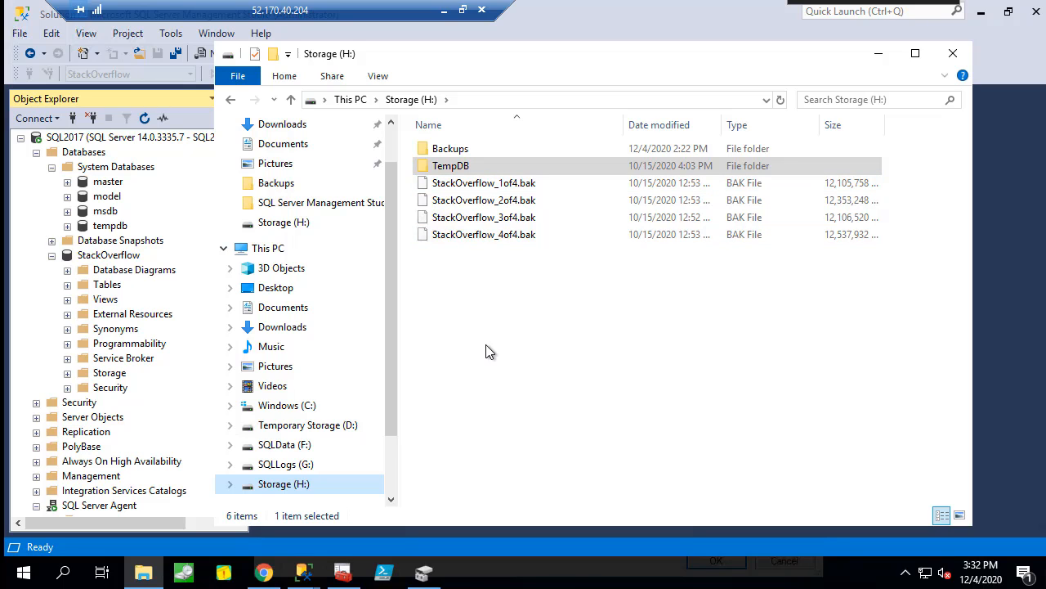
{"action": "left_click", "coordinate": [481, 184]}
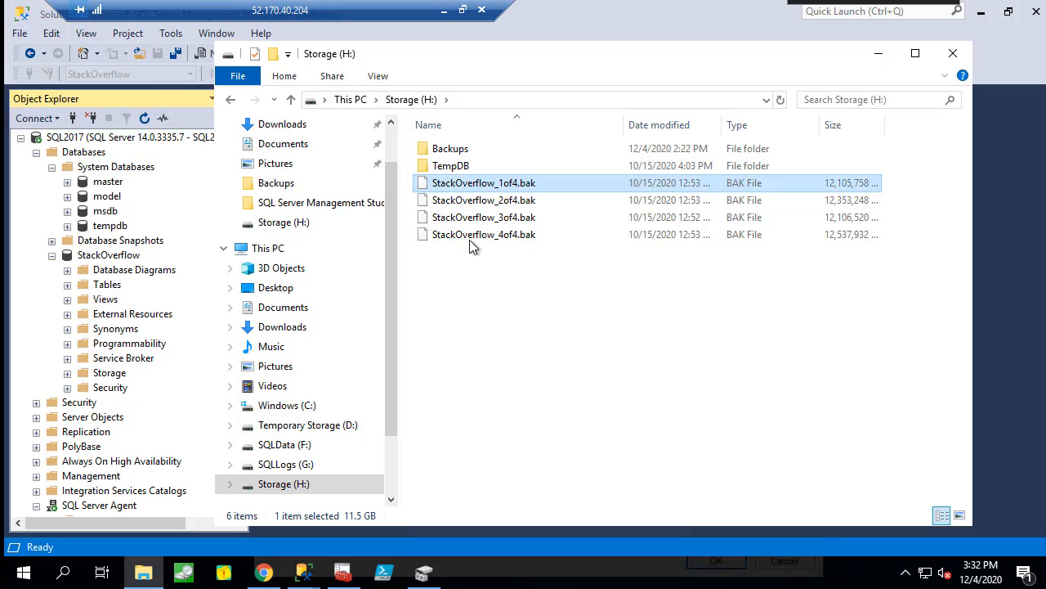
{"action": "left_click", "coordinate": [472, 234], "text": "shift"}
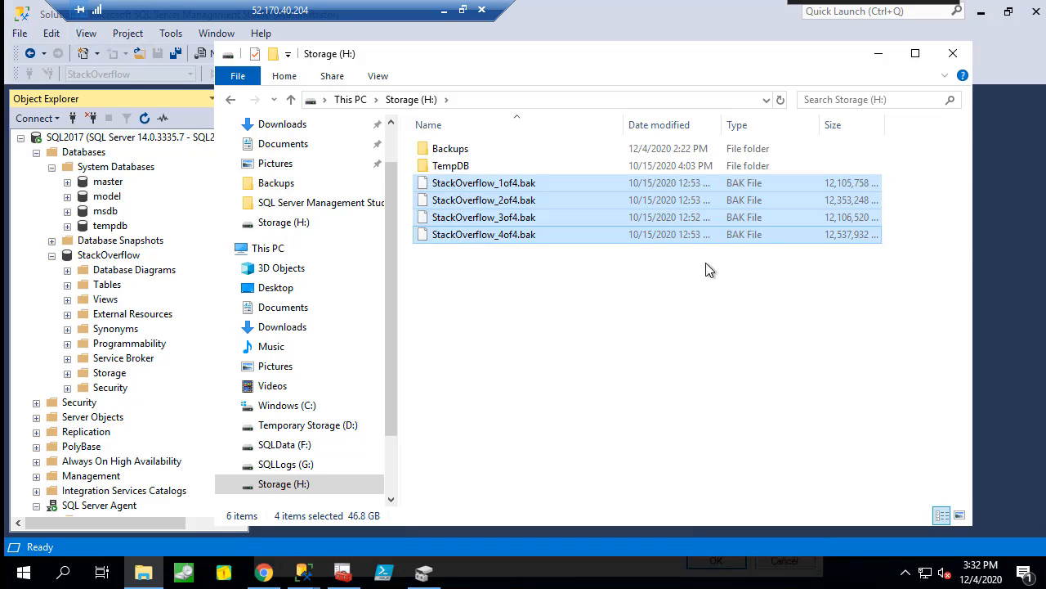
Step: Return to SQL Server Management Studio and view the StackOverflow database's general properties to check its size
{"action": "left_click", "coordinate": [101, 254]}
{"action": "right_click", "coordinate": [102, 254]}
{"action": "left_click", "coordinate": [156, 506]}
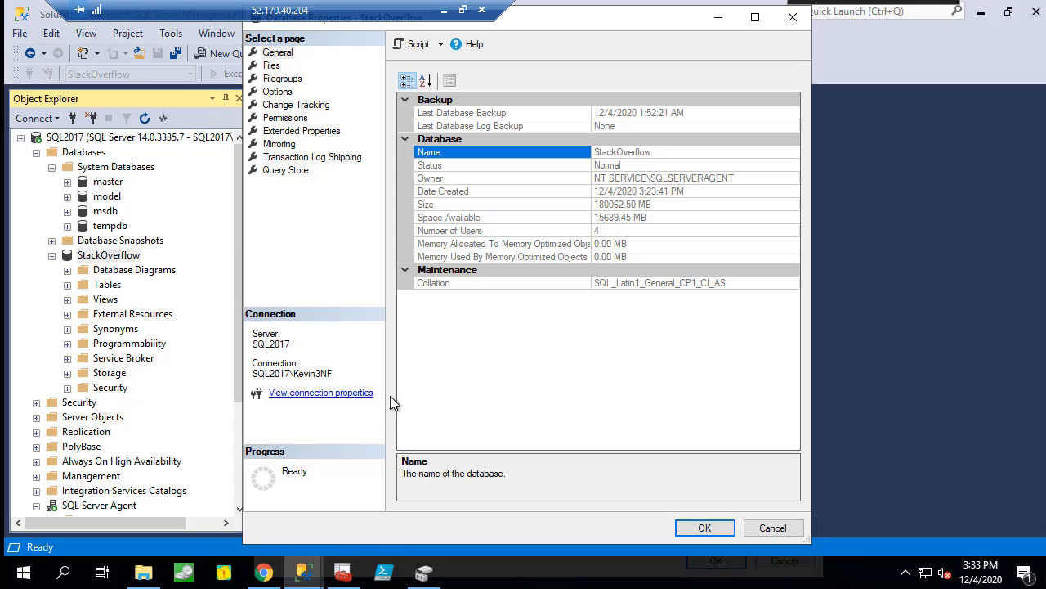
Step: Switch to Chrome and review the Brent Ozar lab setup page, covering VM storage requirements, the Stack Overflow database, restore job and SQLQueryStress sections
{"action": "left_click", "coordinate": [263, 572]}
{"action": "scroll", "coordinate": [341, 292], "scroll_direction": "down", "scroll_amount": 10}
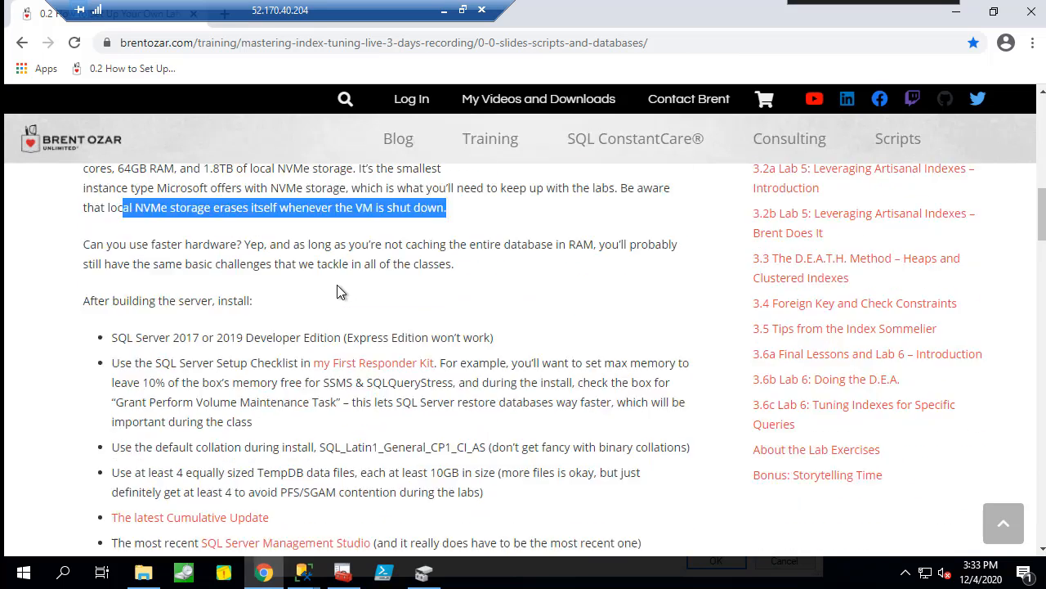
{"action": "scroll", "coordinate": [331, 273], "scroll_direction": "up", "scroll_amount": 3}
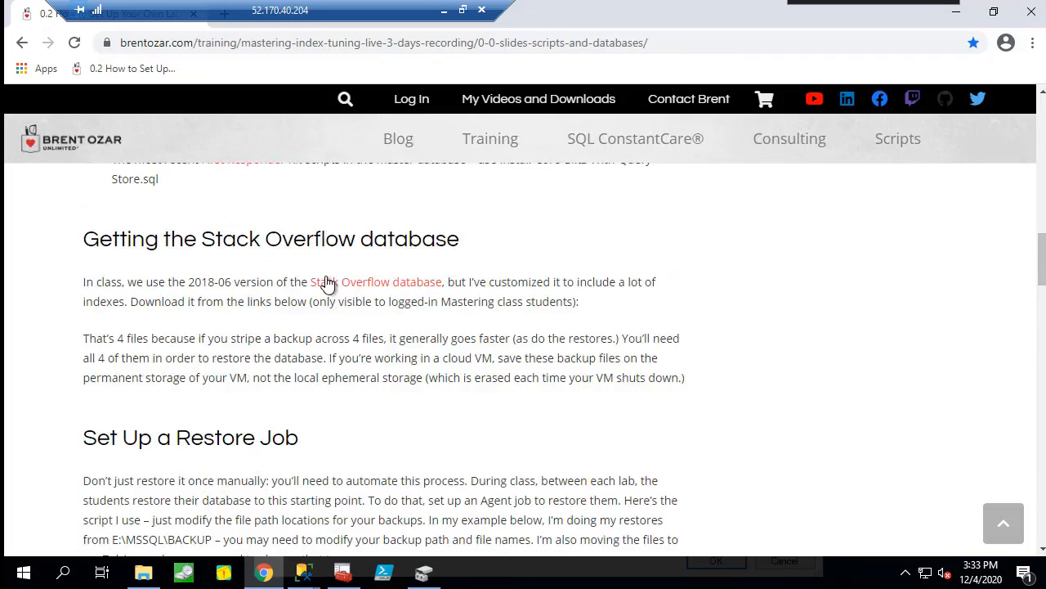
{"action": "scroll", "coordinate": [327, 282], "scroll_direction": "down", "scroll_amount": 10}
{"action": "scroll", "coordinate": [319, 317], "scroll_direction": "down", "scroll_amount": 3}
{"action": "scroll", "coordinate": [318, 318], "scroll_direction": "down", "scroll_amount": 10}
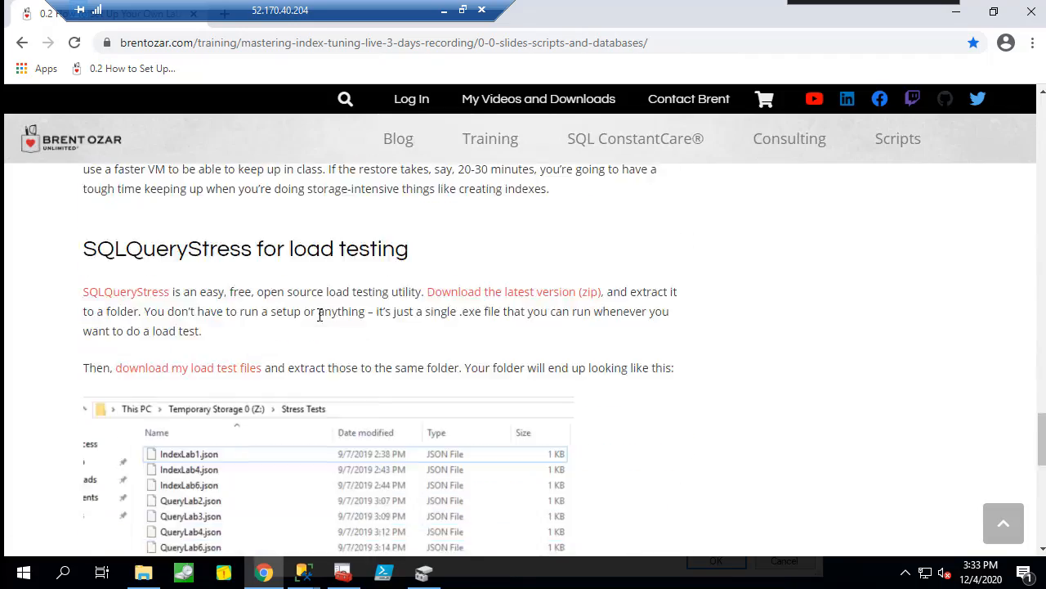
{"action": "scroll", "coordinate": [321, 320], "scroll_direction": "up", "scroll_amount": 3}
{"action": "scroll", "coordinate": [319, 319], "scroll_direction": "up", "scroll_amount": 15}
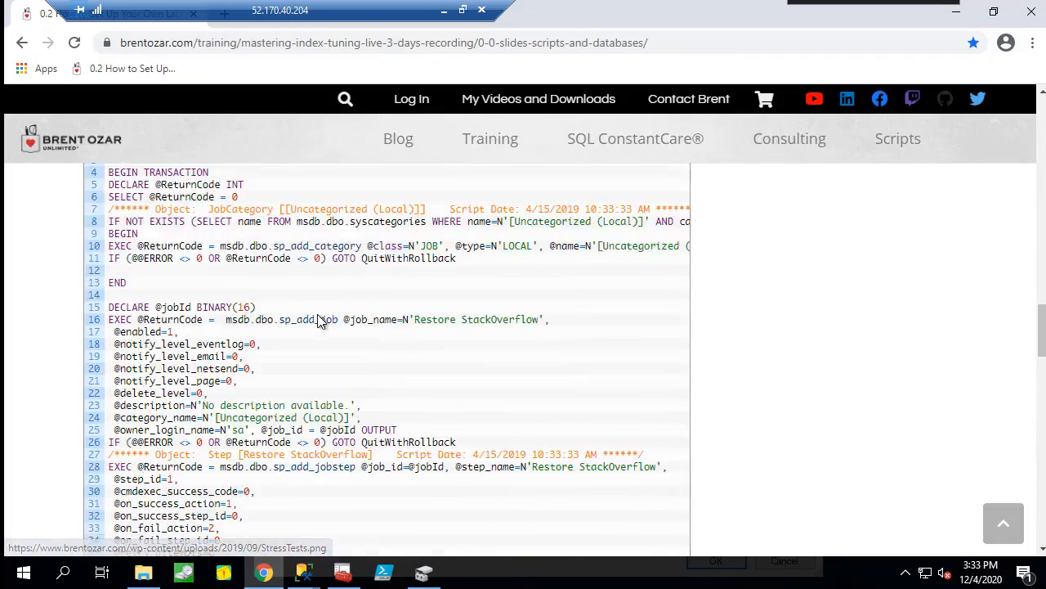
{"action": "scroll", "coordinate": [319, 322], "scroll_direction": "down", "scroll_amount": 3}
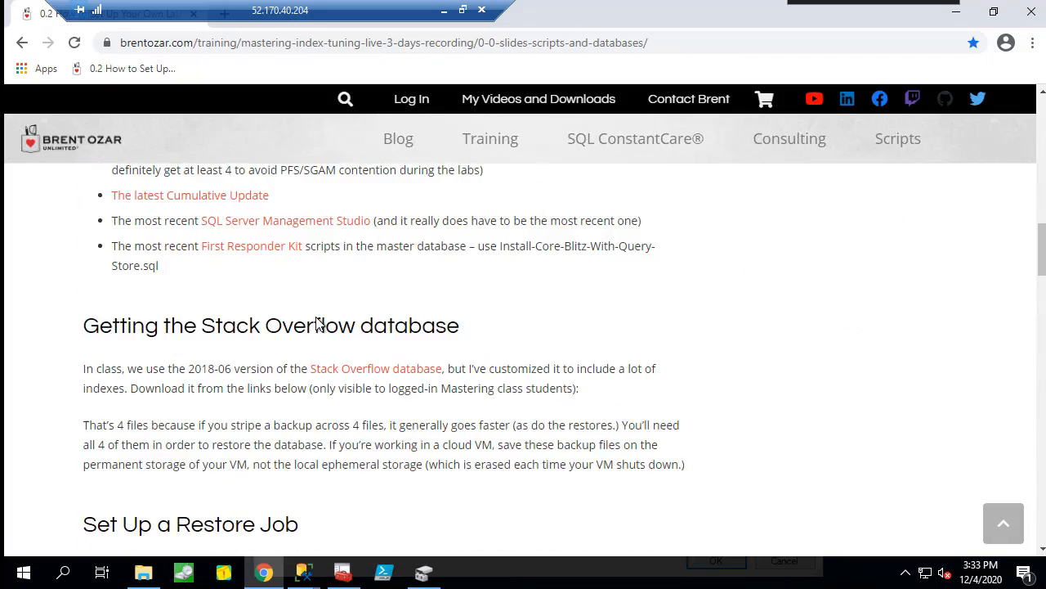
{"action": "scroll", "coordinate": [319, 323], "scroll_direction": "up", "scroll_amount": 5}
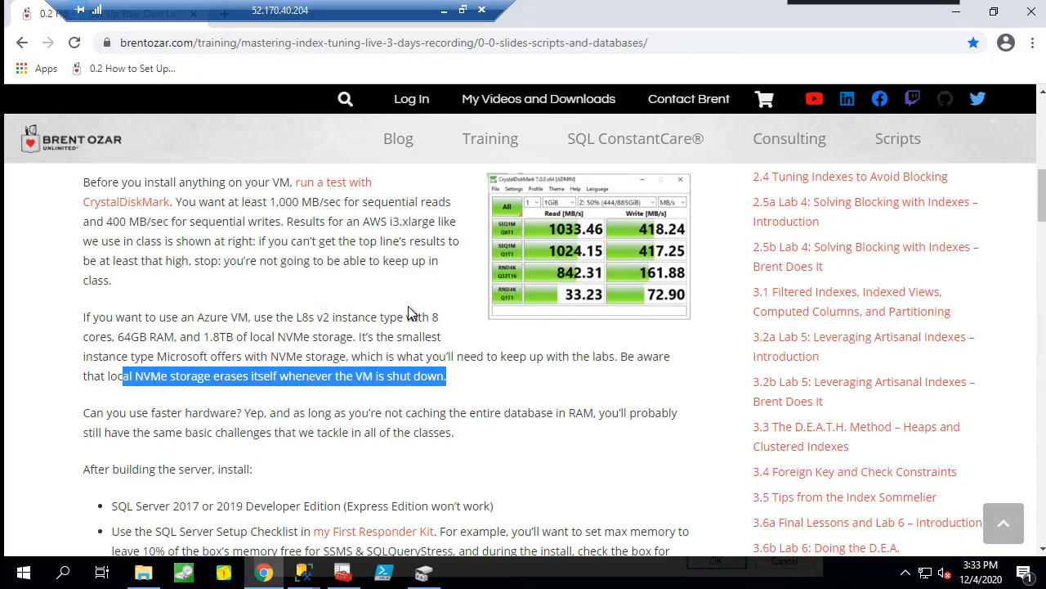